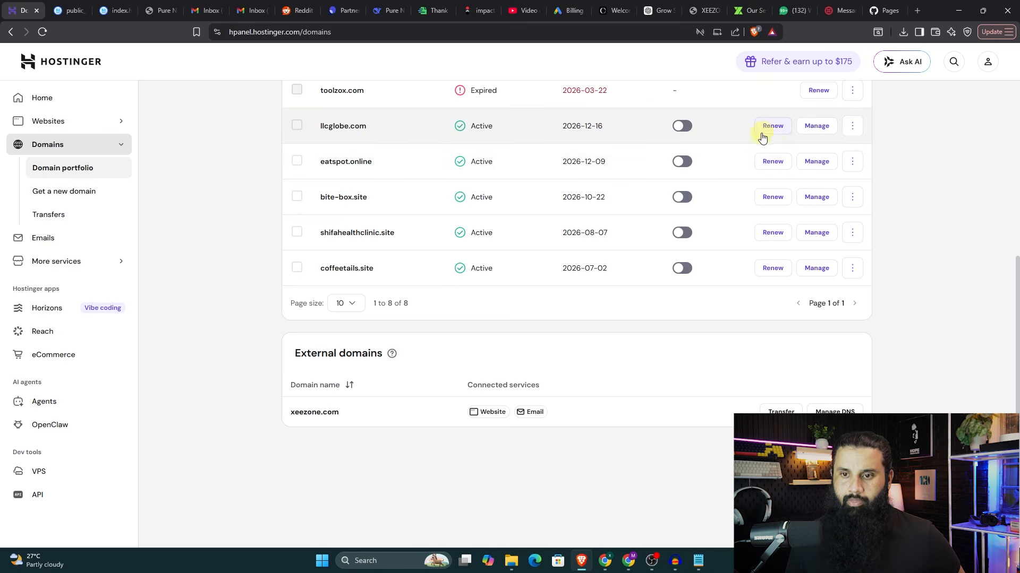
Open the DNS settings of llcglobe.com and delete its existing www CNAME record and @ A record.
{"action": "left_click", "coordinate": [809, 132]}
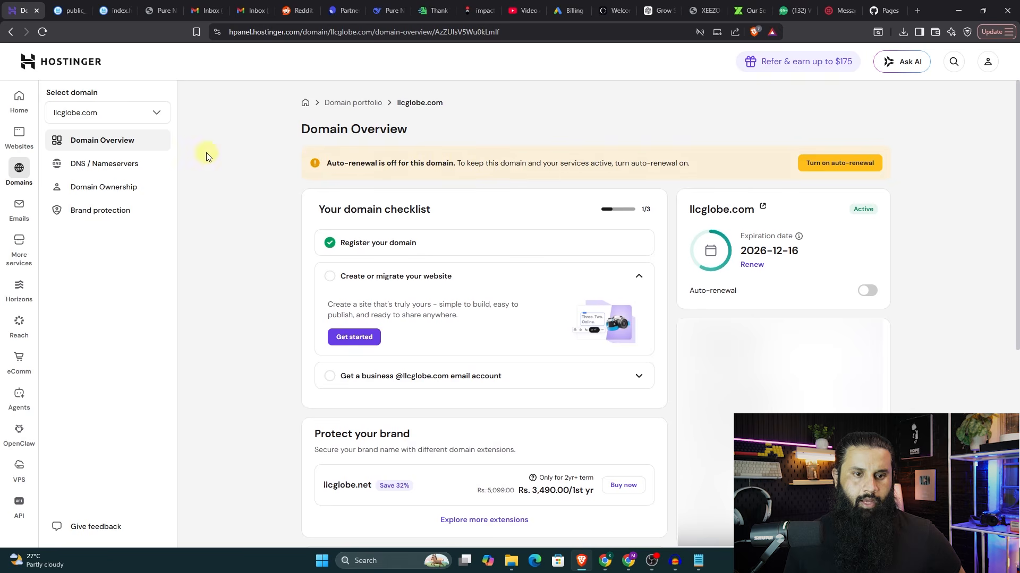
{"action": "left_click", "coordinate": [115, 170]}
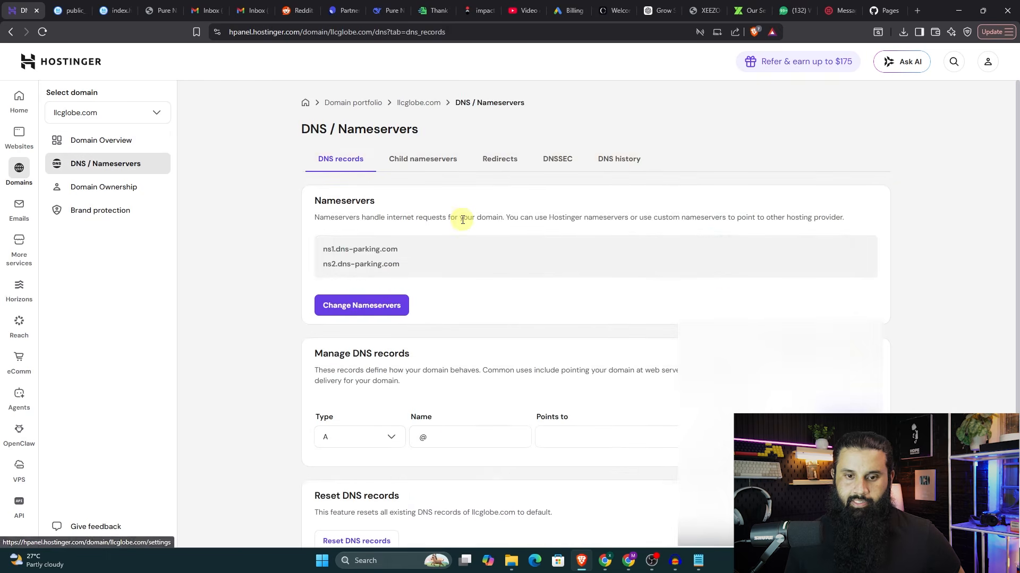
{"action": "scroll", "coordinate": [455, 216], "scroll_direction": "down", "scroll_amount": 4}
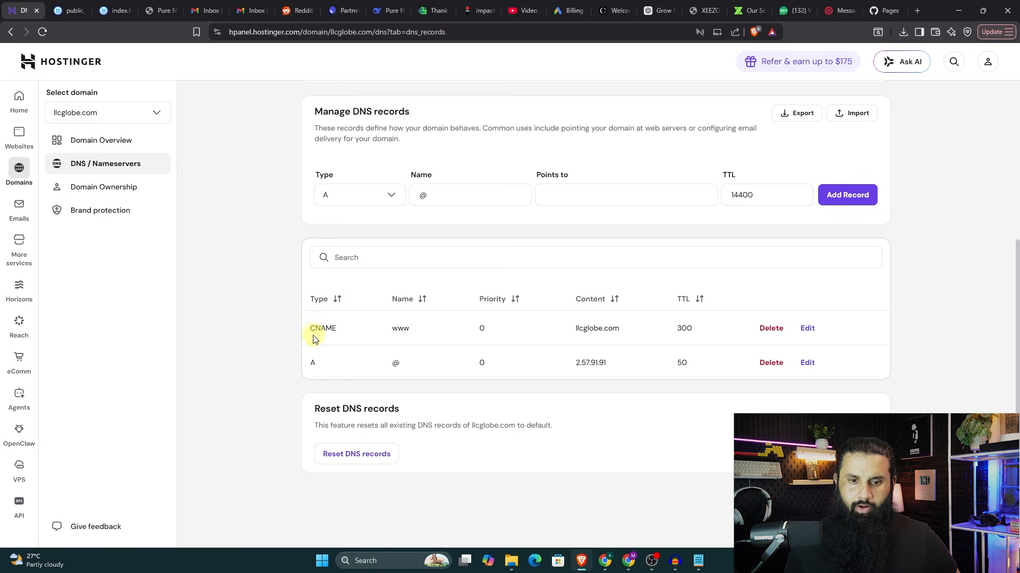
{"action": "left_click", "coordinate": [764, 327]}
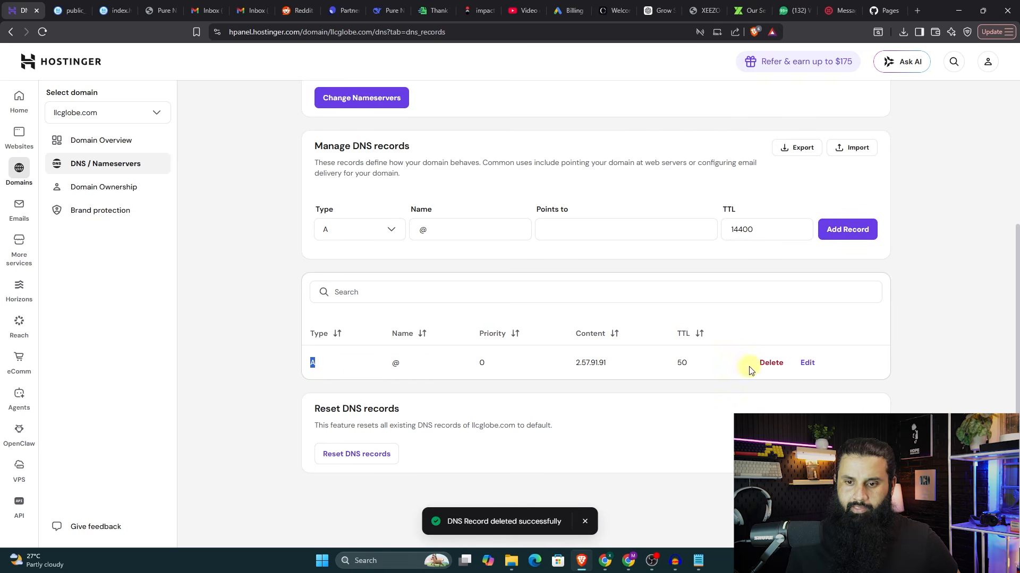
{"action": "left_click", "coordinate": [766, 365]}
{"action": "mouse_move", "coordinate": [510, 363]}
Copy the domain name llcglobe.com and place the DNS page's browser tab directly beside the GitHub Pages one.
{"action": "scroll", "coordinate": [471, 346], "scroll_direction": "up", "scroll_amount": 3}
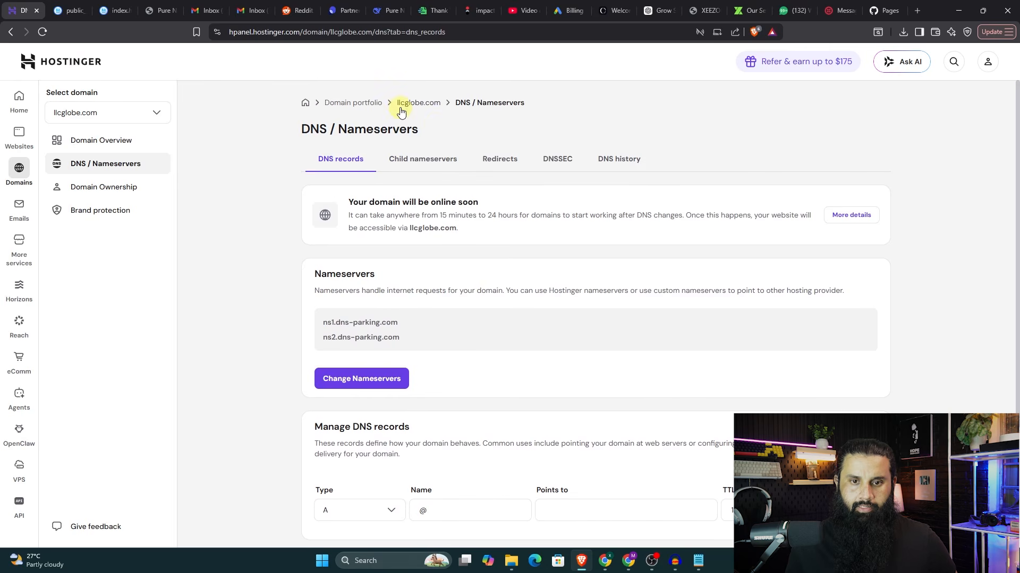
{"action": "left_click_drag", "start_coordinate": [396, 104], "coordinate": [440, 106]}
{"action": "right_click", "coordinate": [426, 100]}
{"action": "left_click", "coordinate": [478, 247]}
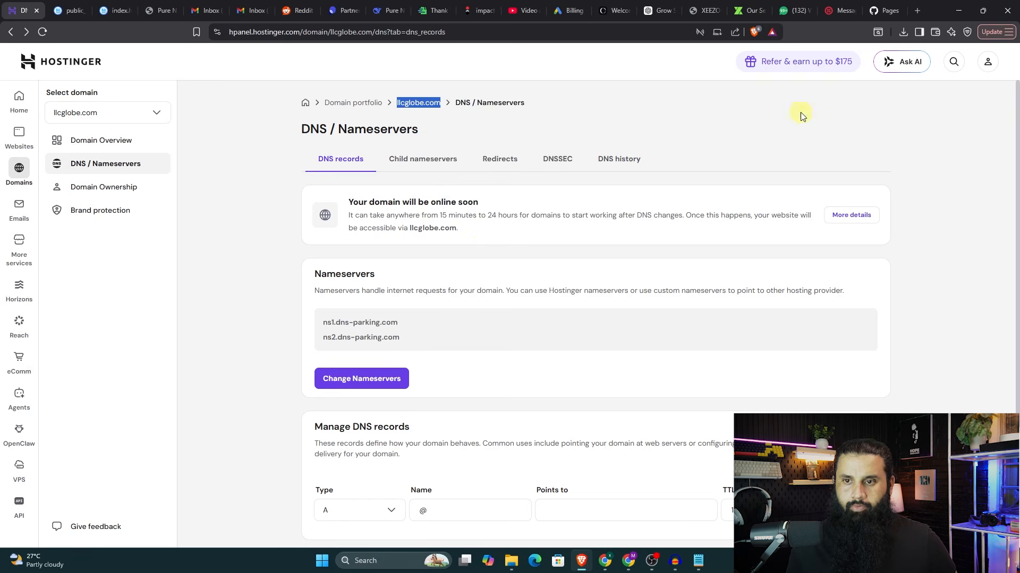
{"action": "left_click", "coordinate": [889, 12]}
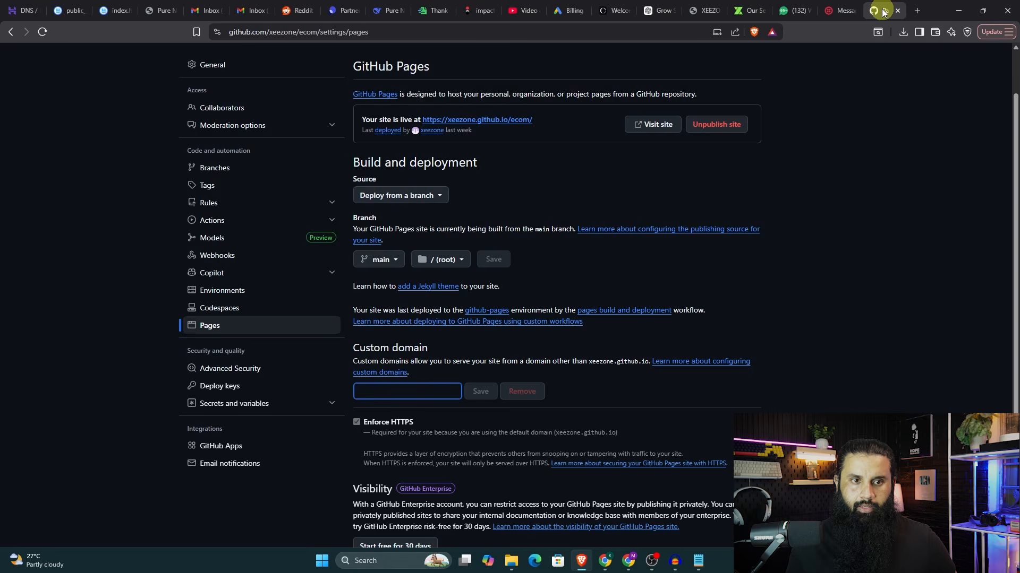
{"action": "left_click", "coordinate": [20, 13]}
{"action": "left_click_drag", "start_coordinate": [20, 14], "coordinate": [835, 14]}
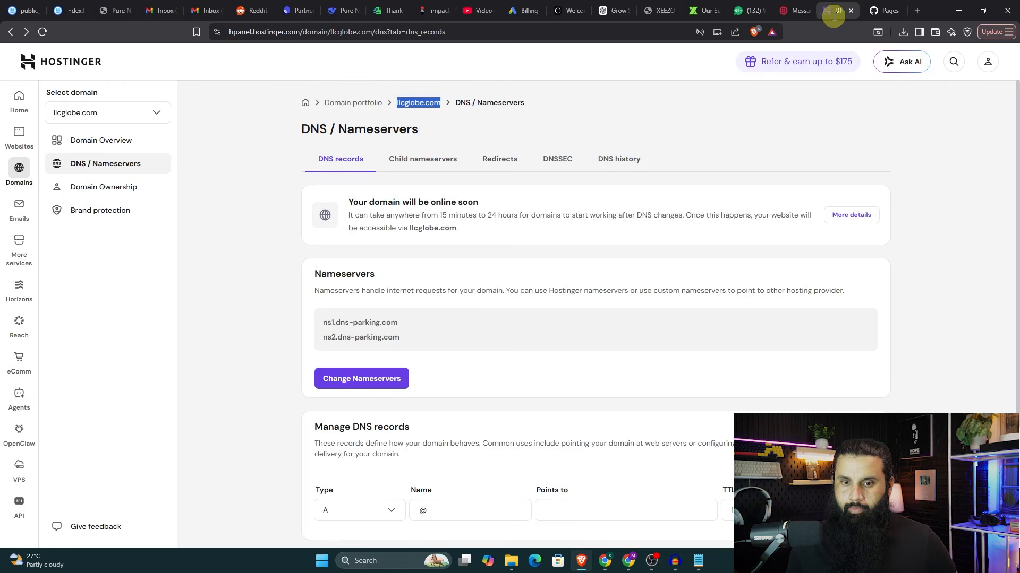
{"action": "left_click", "coordinate": [884, 11]}
{"action": "left_click", "coordinate": [408, 388]}
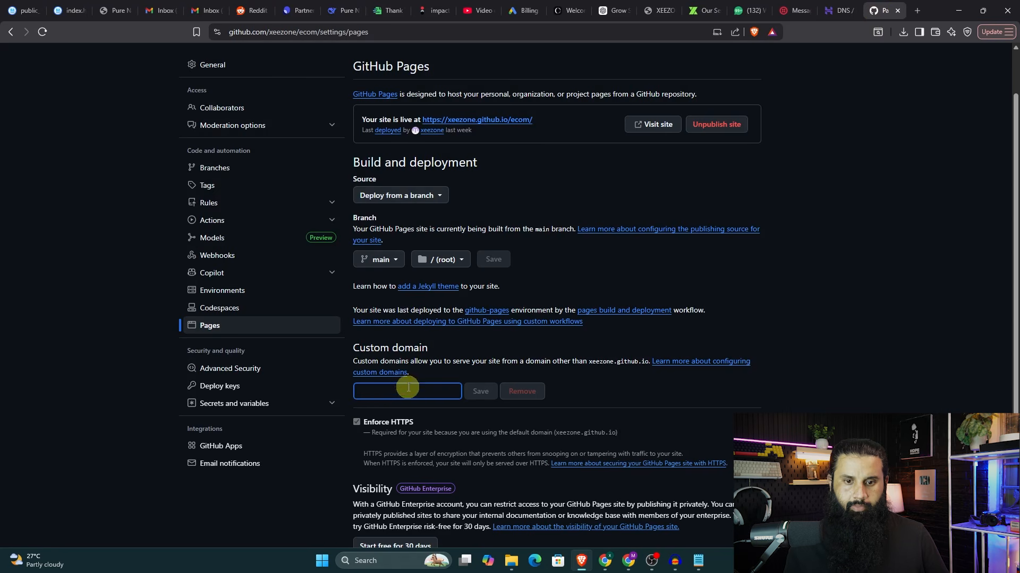
{"action": "key", "text": "ctrl+v"}
{"action": "type", "text": "www."}
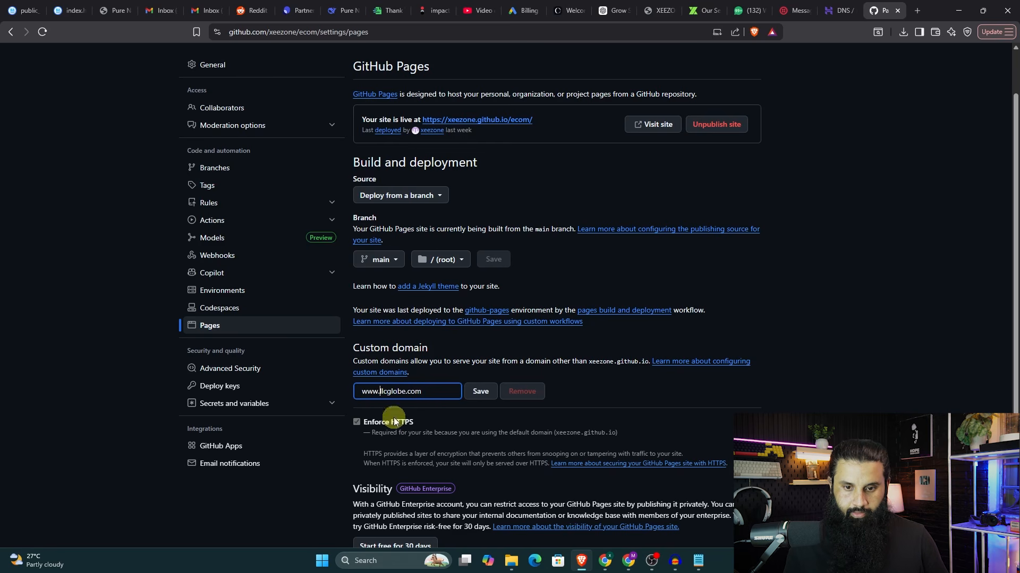
{"action": "left_click", "coordinate": [480, 393]}
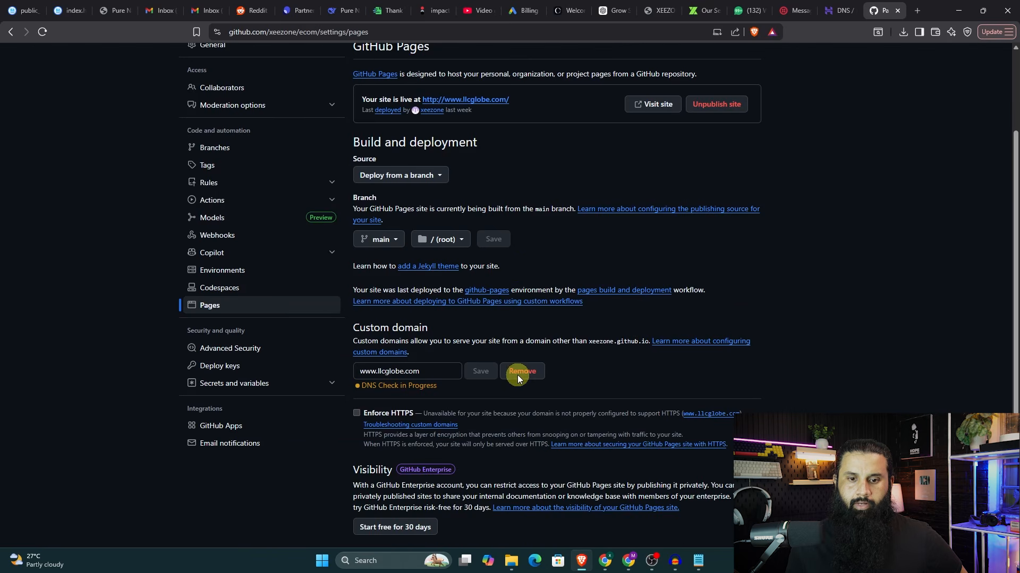
{"action": "scroll", "coordinate": [354, 354], "scroll_direction": "down", "scroll_amount": 2}
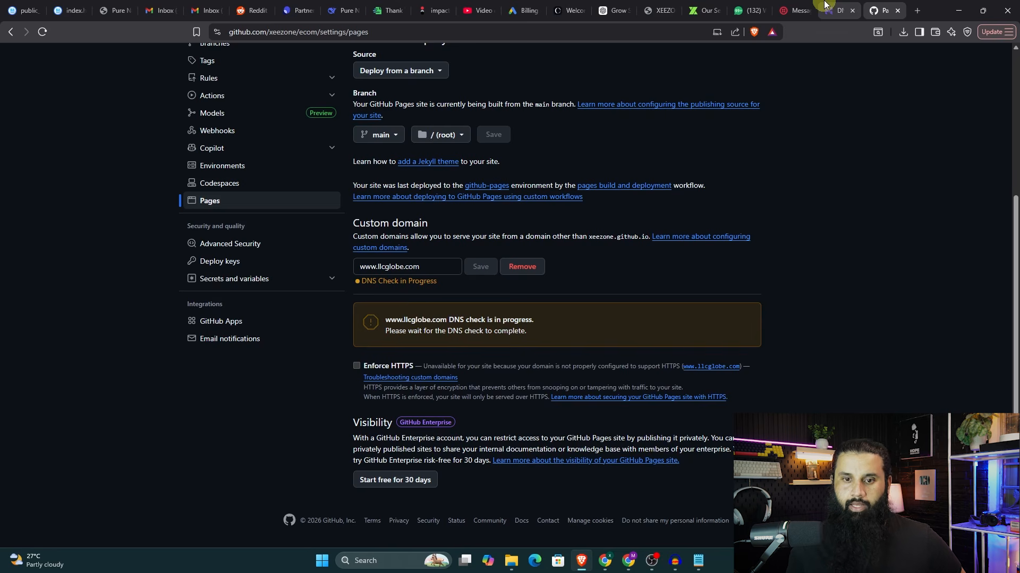
Fill in a new CNAME record for llcglobe.com in Hostinger with name www and the target xeezone.github.io copied from the Notepad notes.
{"action": "left_click", "coordinate": [839, 11]}
{"action": "scroll", "coordinate": [440, 340], "scroll_direction": "down", "scroll_amount": 2}
{"action": "scroll", "coordinate": [504, 409], "scroll_direction": "down", "scroll_amount": 1}
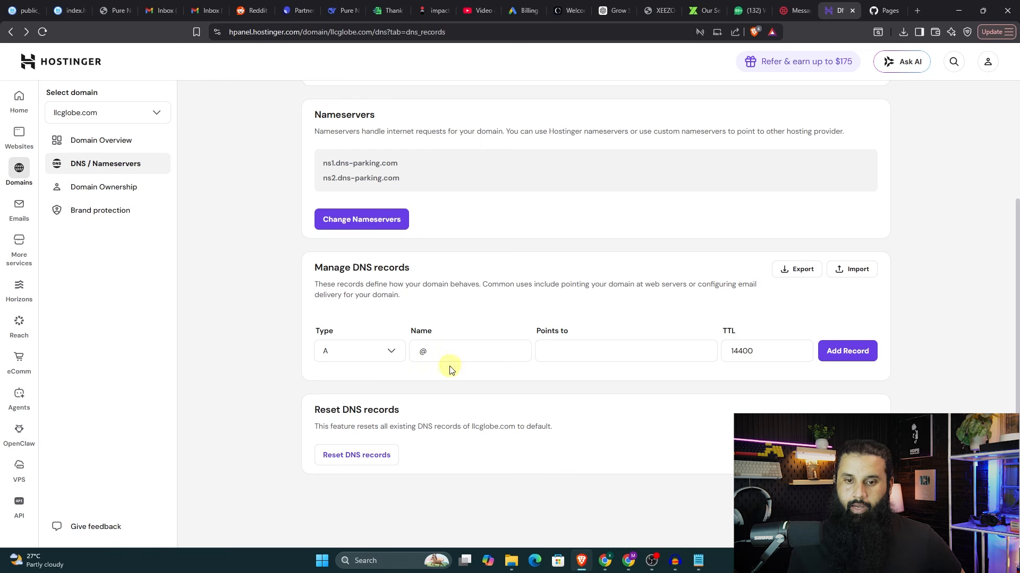
{"action": "left_click", "coordinate": [385, 355]}
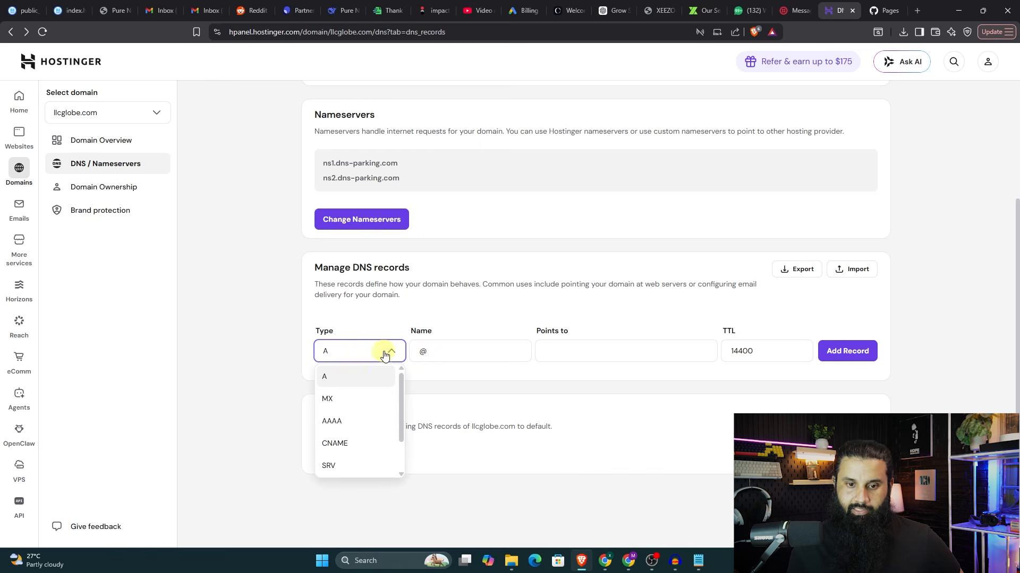
{"action": "left_click", "coordinate": [347, 442]}
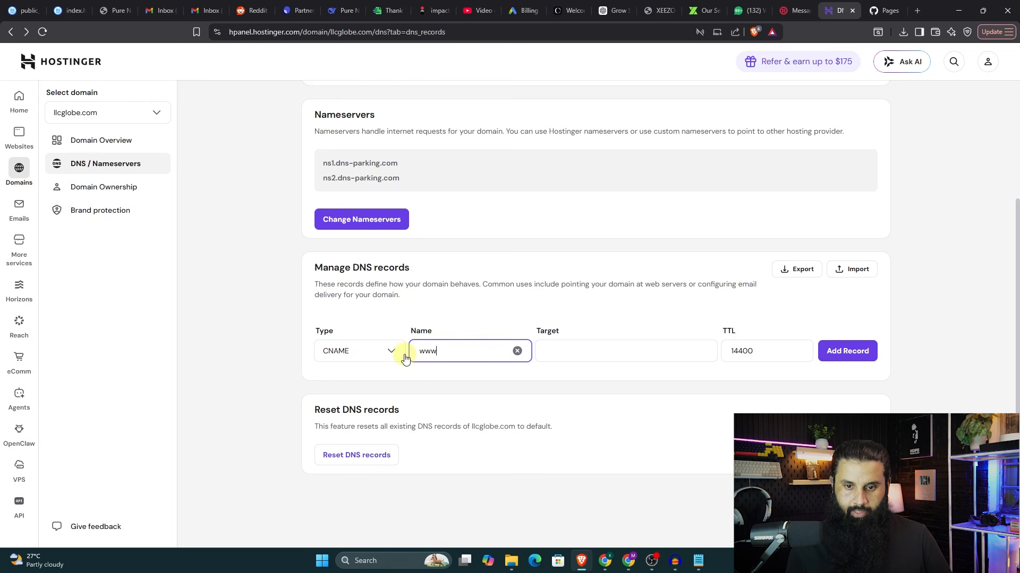
{"action": "left_click", "coordinate": [552, 351]}
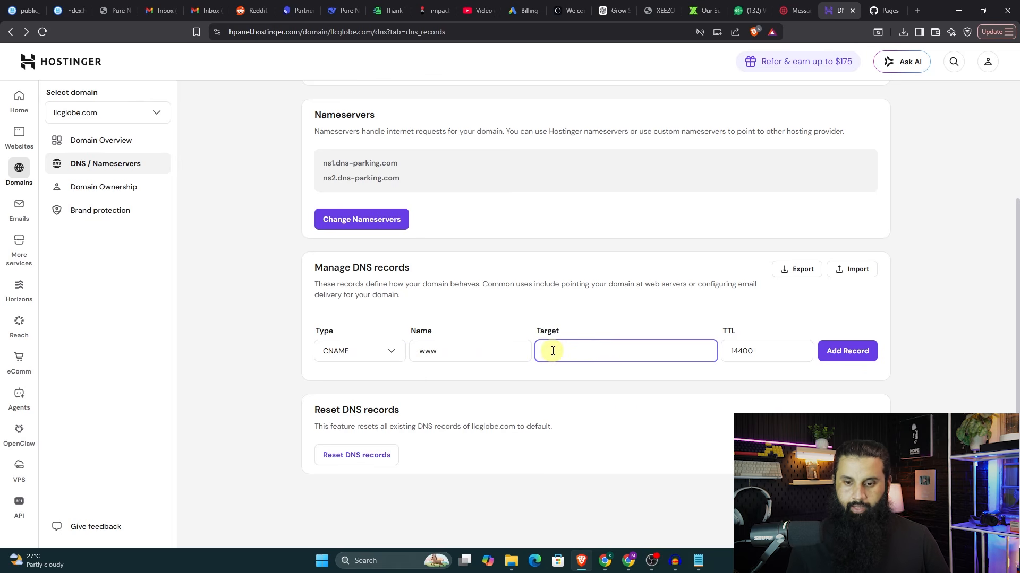
{"action": "key", "text": "alt+Tab"}
{"action": "left_click_drag", "start_coordinate": [148, 86], "coordinate": [75, 86]}
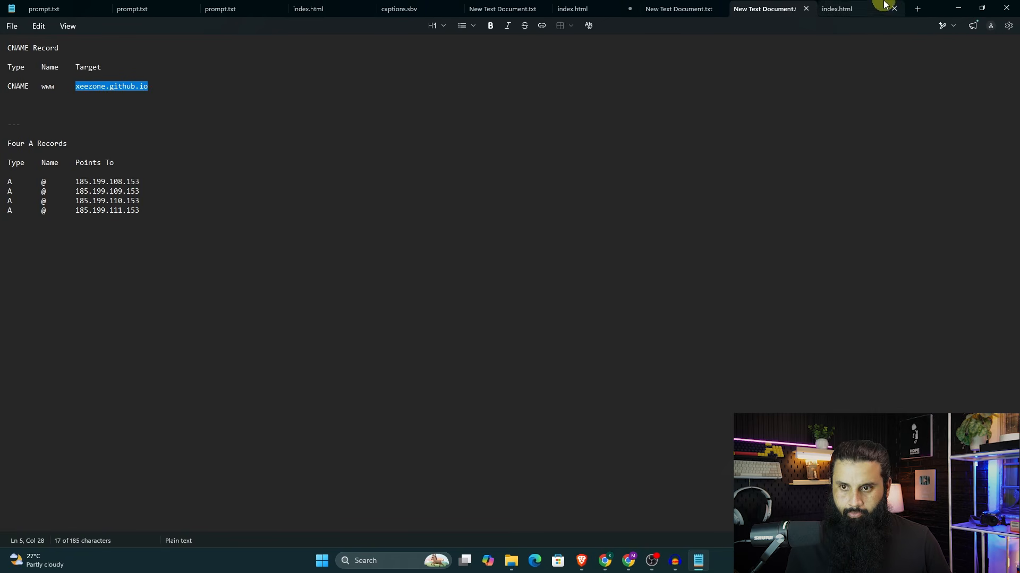
{"action": "key", "text": "alt+Tab"}
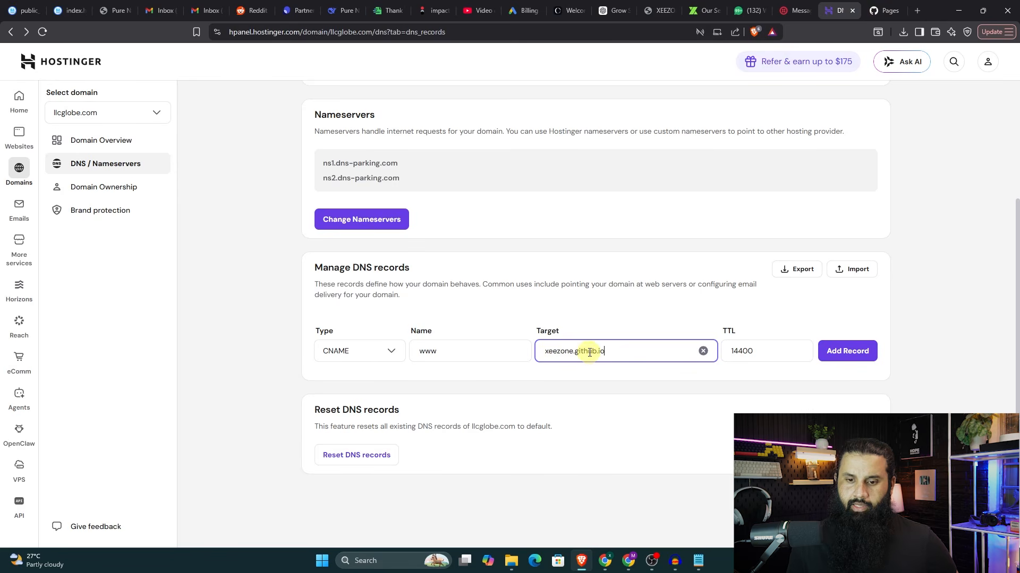
Check the CNAME target against the notes and the account name in the GitHub address, and add the record.
{"action": "left_click", "coordinate": [699, 561]}
{"action": "left_click", "coordinate": [467, 299]}
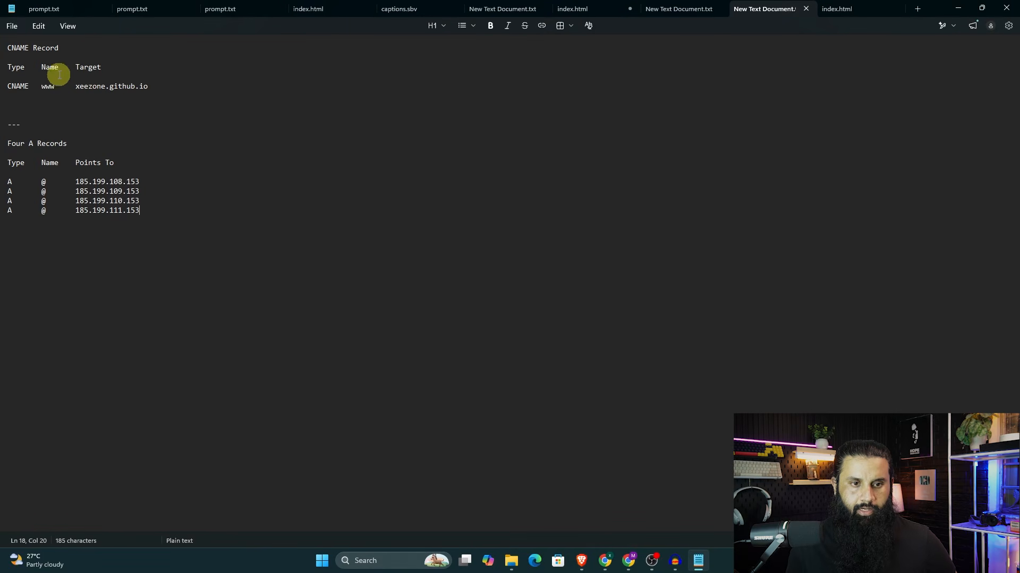
{"action": "left_click", "coordinate": [957, 8]}
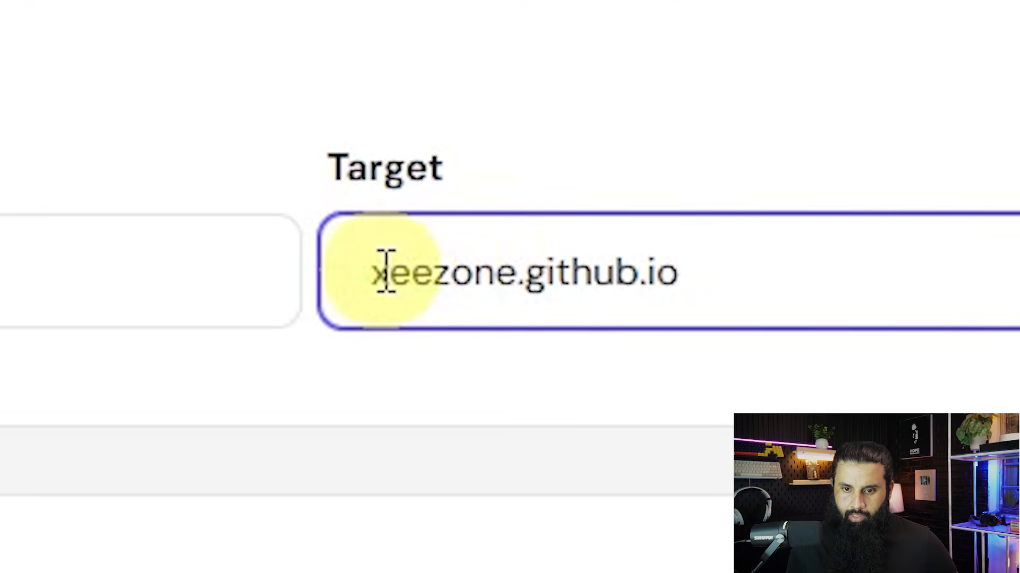
{"action": "left_click_drag", "start_coordinate": [385, 271], "coordinate": [512, 271]}
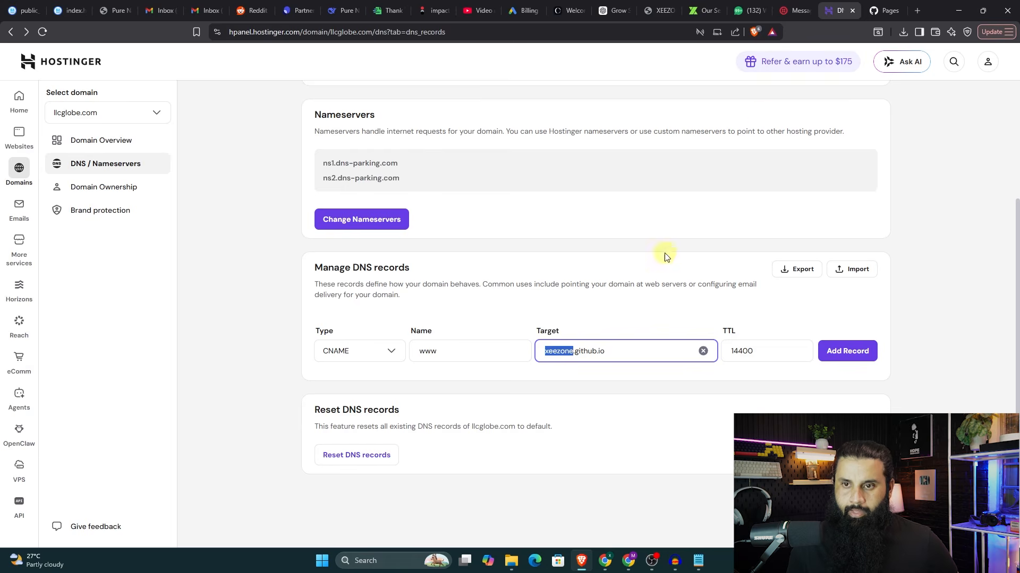
{"action": "left_click", "coordinate": [877, 9]}
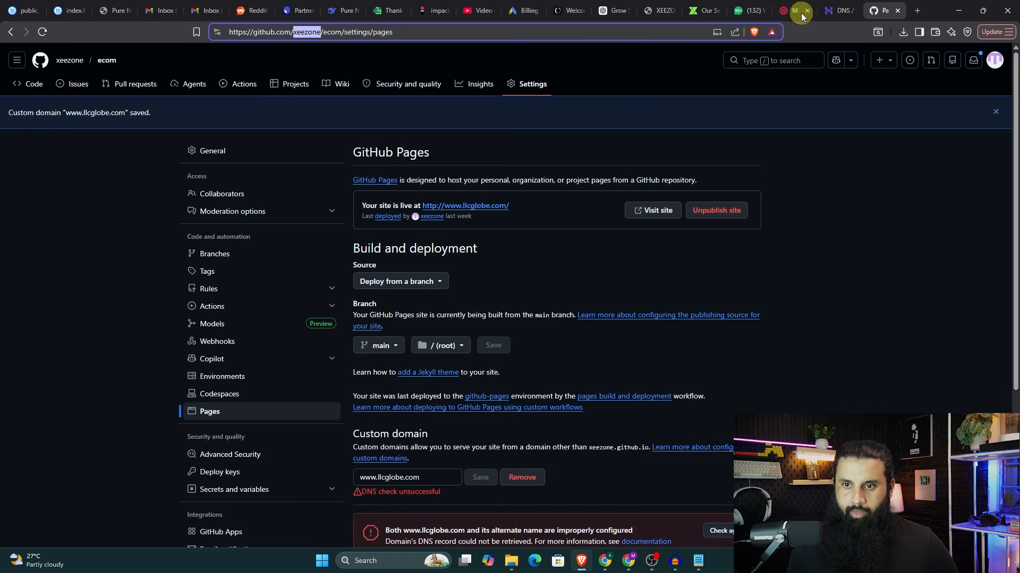
{"action": "left_click", "coordinate": [838, 10]}
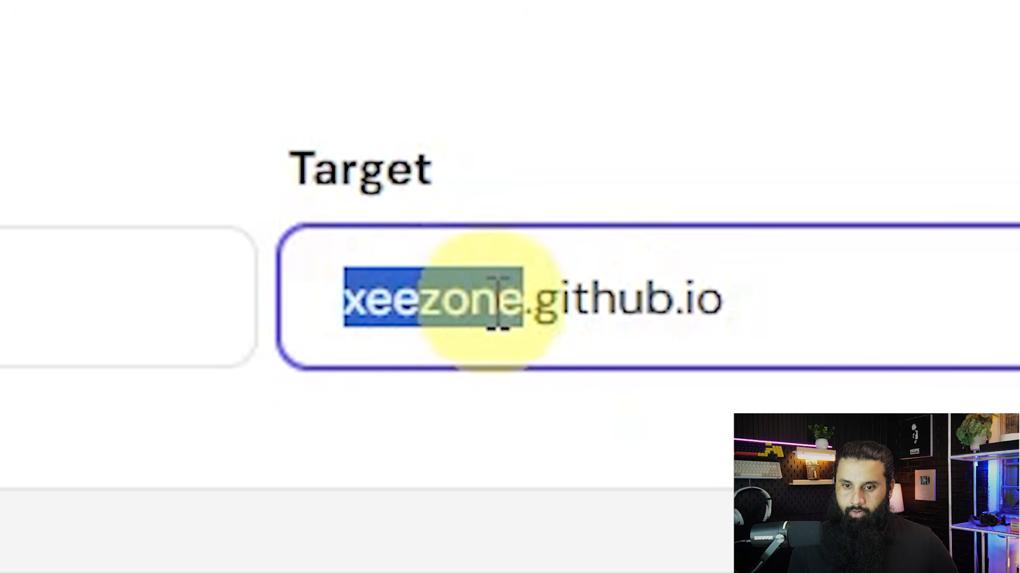
{"action": "left_click", "coordinate": [776, 304]}
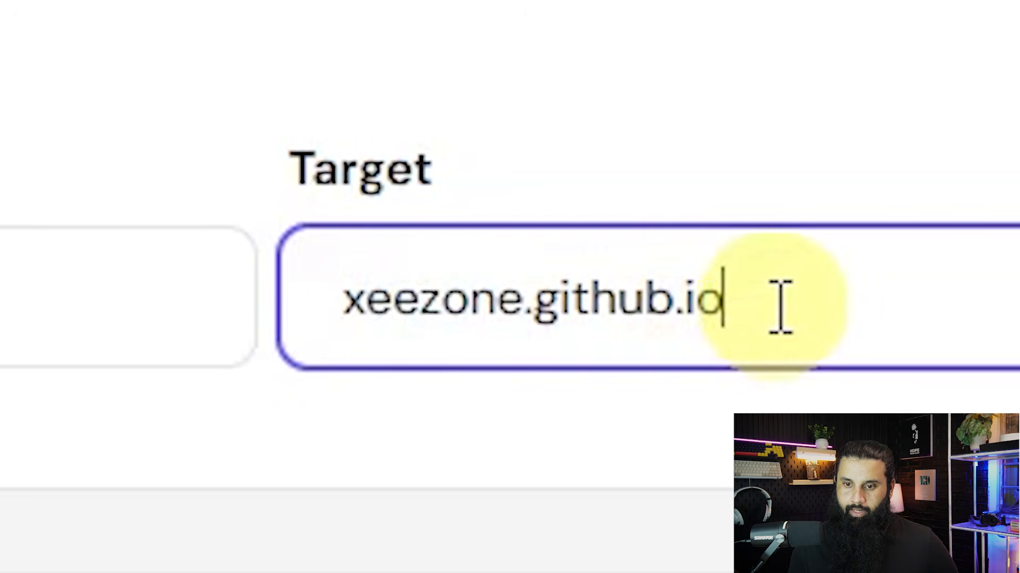
{"action": "left_click", "coordinate": [825, 351]}
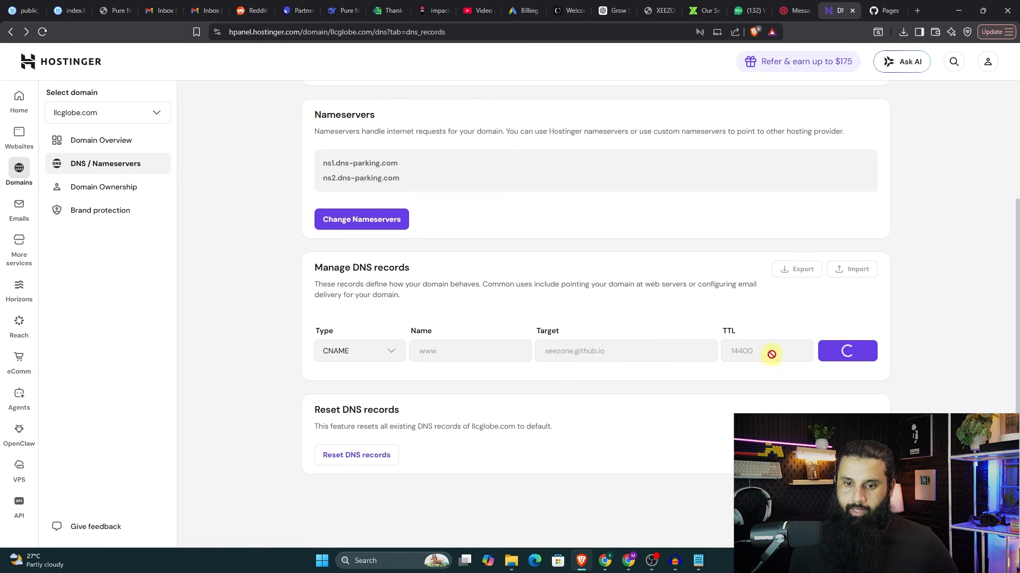
Add an A record for @ pointing to 185.199.108.153, copied from the Notepad notes.
{"action": "scroll", "coordinate": [646, 336], "scroll_direction": "down", "scroll_amount": 2}
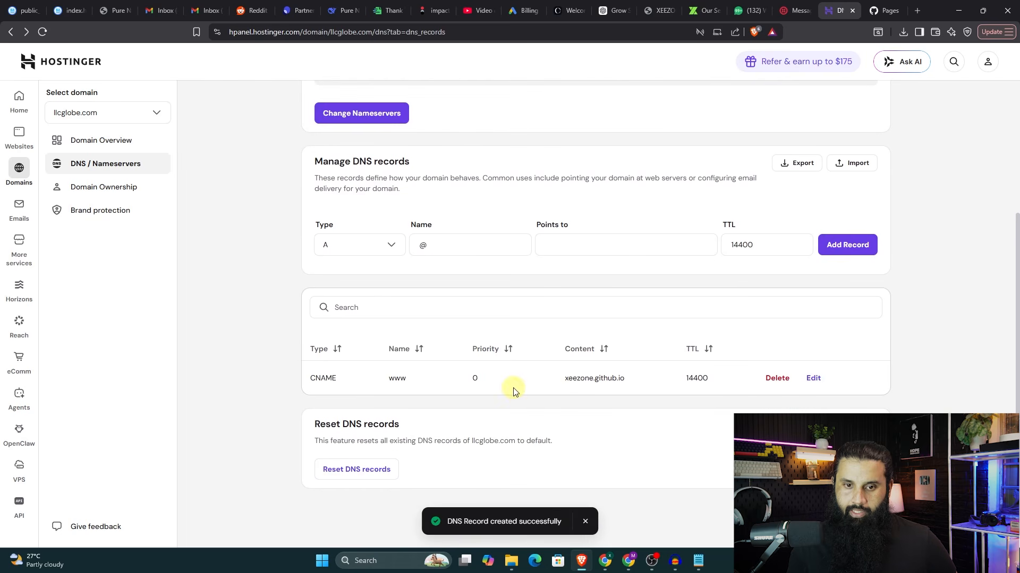
{"action": "left_click", "coordinate": [391, 249]}
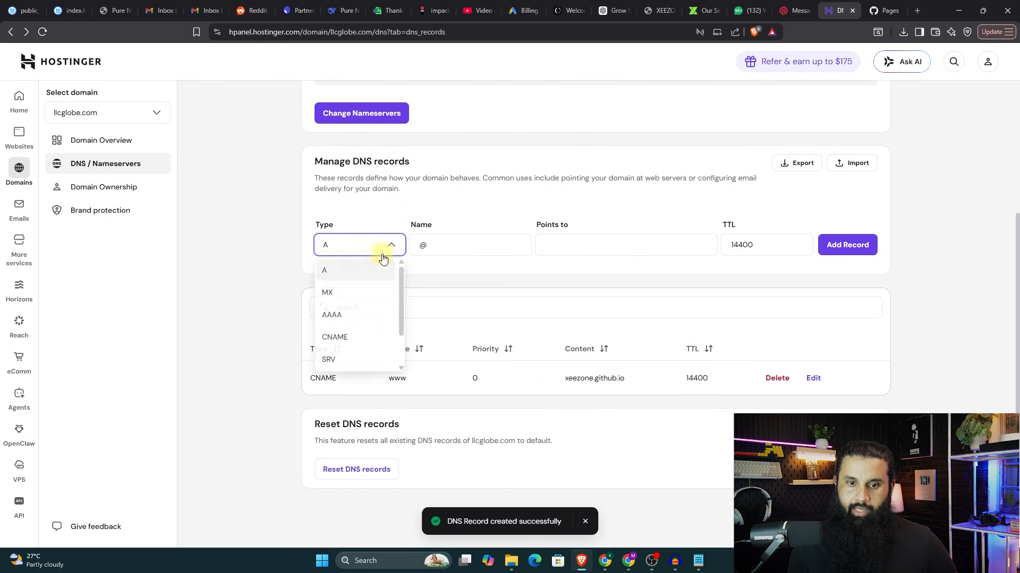
{"action": "left_click", "coordinate": [363, 271]}
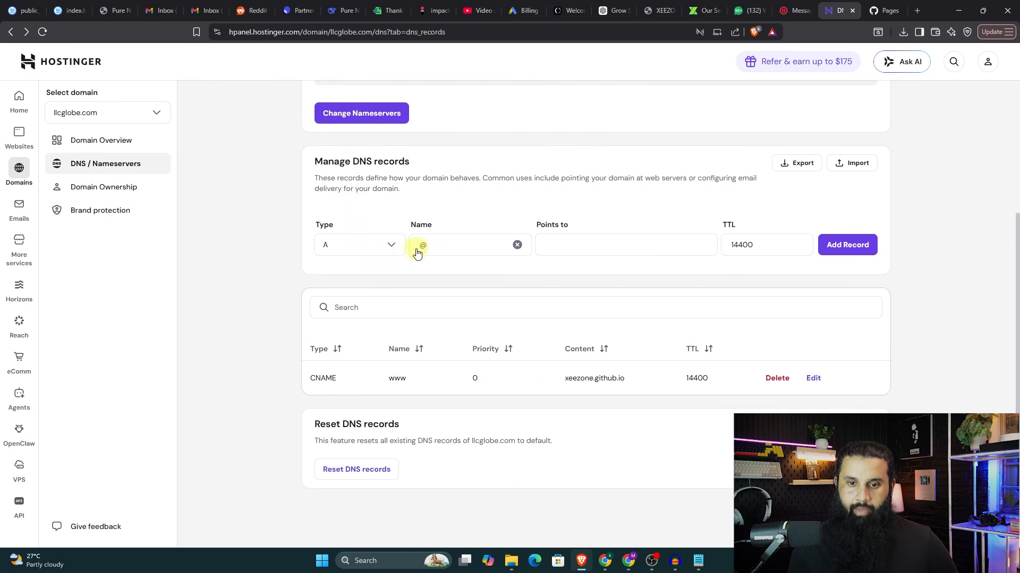
{"action": "left_click", "coordinate": [581, 244]}
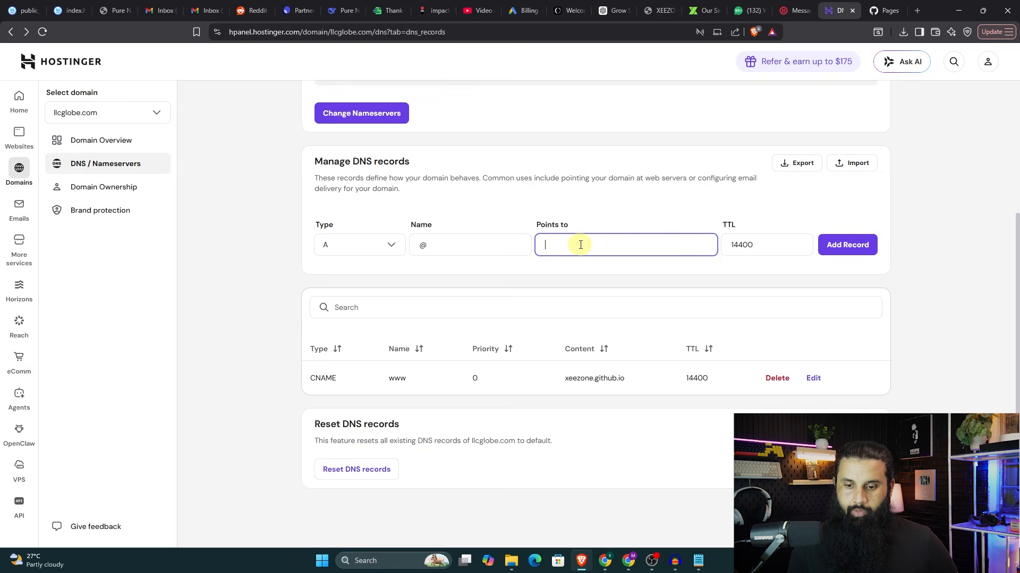
{"action": "left_click", "coordinate": [697, 560]}
{"action": "left_click_drag", "start_coordinate": [76, 182], "coordinate": [141, 181]}
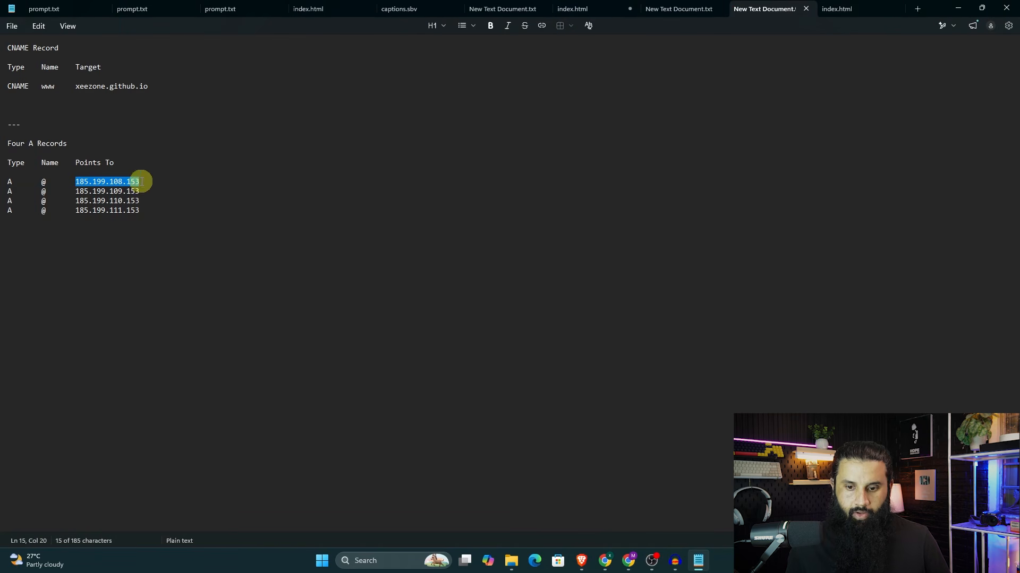
{"action": "left_click", "coordinate": [582, 561]}
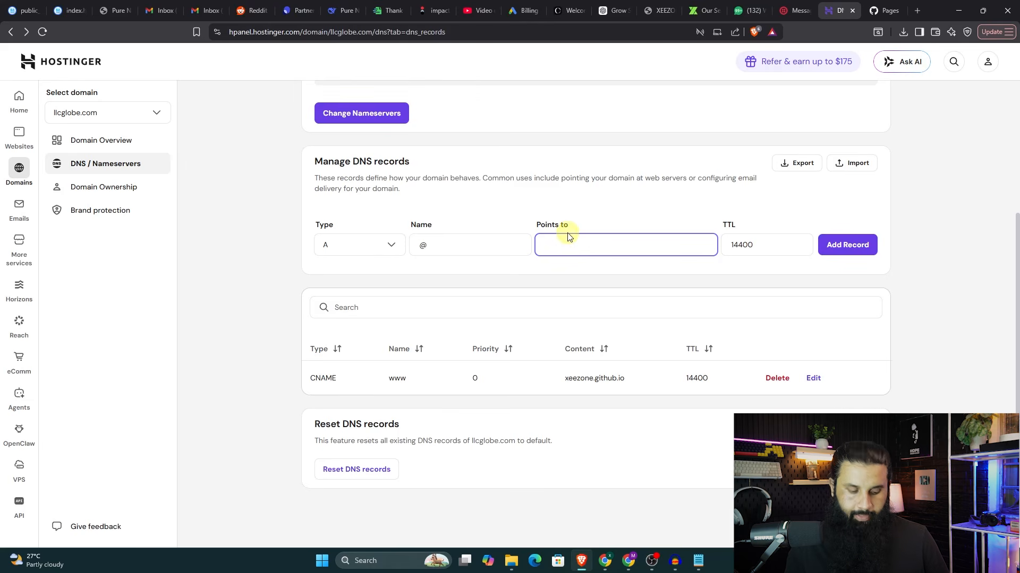
{"action": "left_click", "coordinate": [843, 245]}
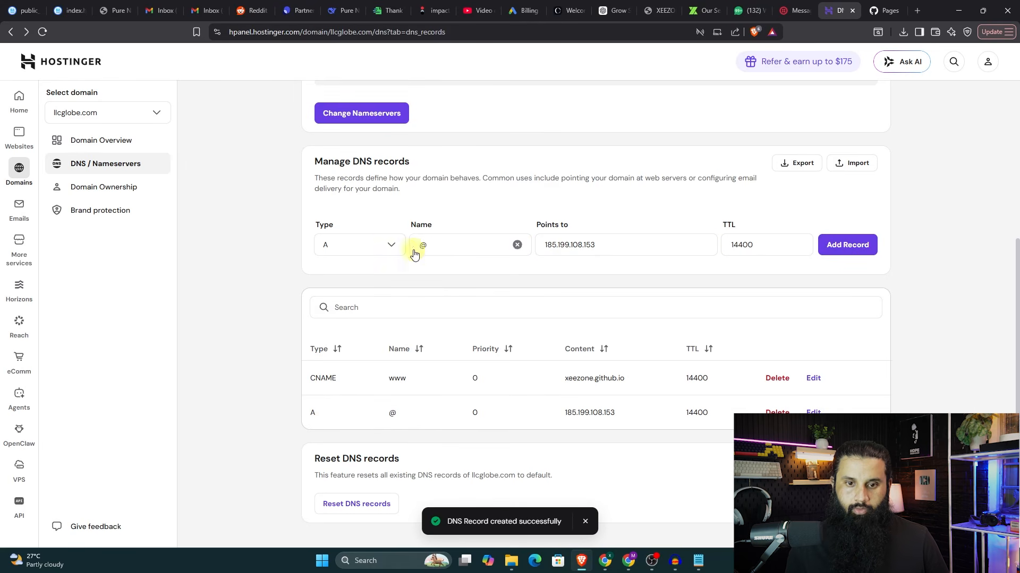
Add a second A record for @ pointing to 185.199.109.153, copied from the Notepad notes, and confirm the additional record.
{"action": "left_click", "coordinate": [394, 252]}
{"action": "left_click", "coordinate": [365, 269]}
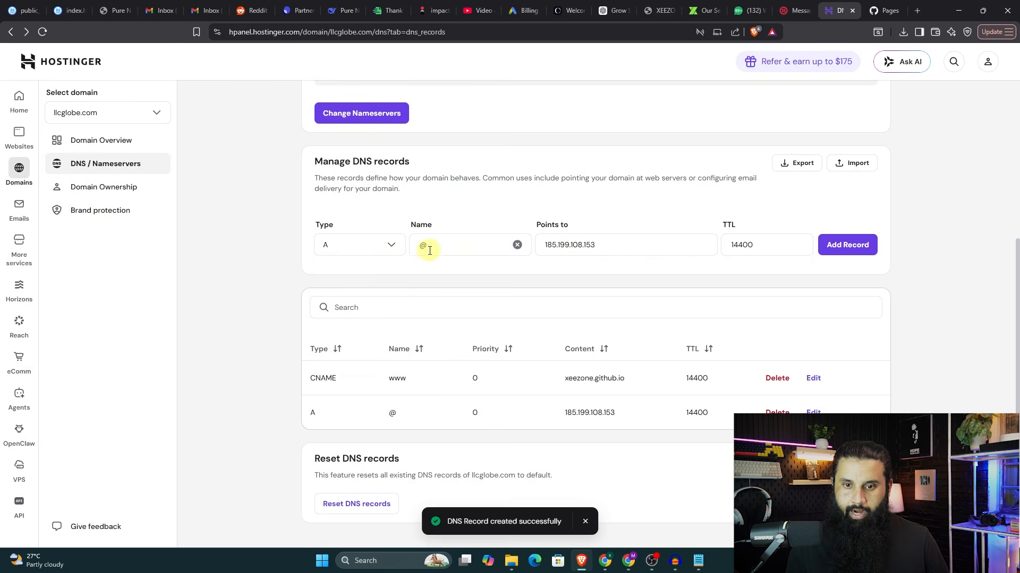
{"action": "left_click", "coordinate": [699, 561]}
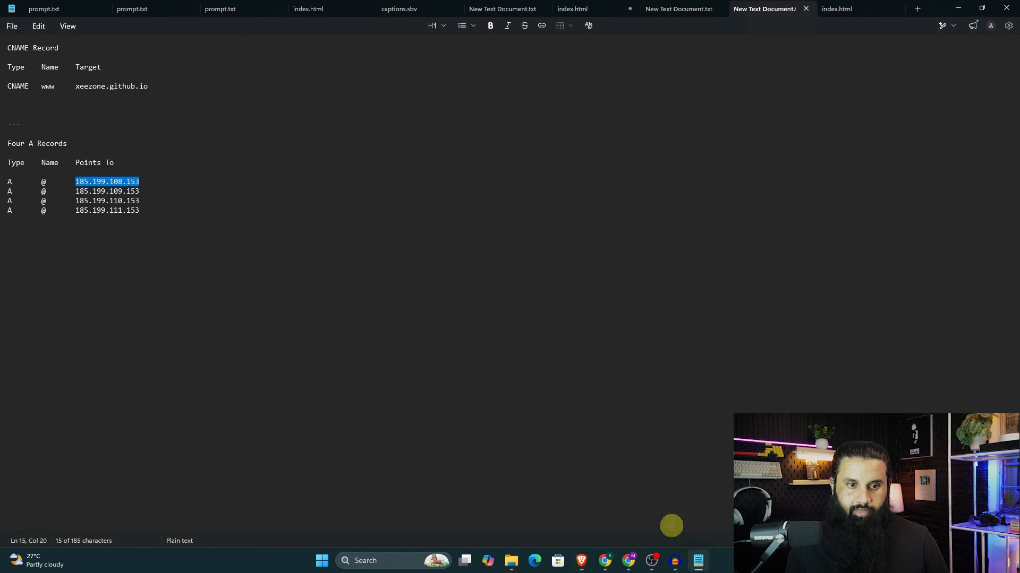
{"action": "left_click_drag", "start_coordinate": [74, 192], "coordinate": [140, 192]}
{"action": "key", "text": "ctrl+c"}
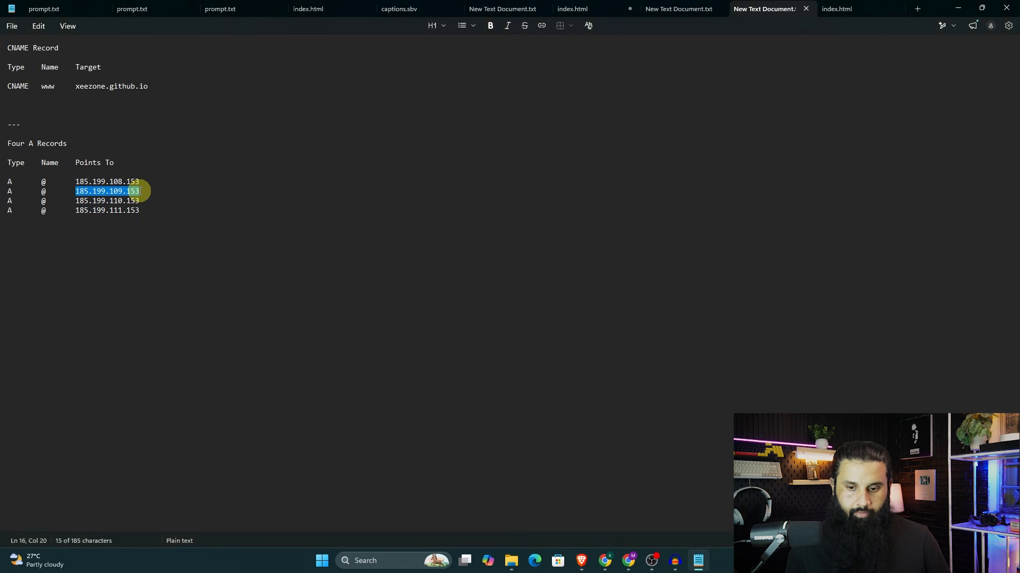
{"action": "left_click", "coordinate": [581, 561]}
{"action": "left_click_drag", "start_coordinate": [607, 246], "coordinate": [519, 247]}
{"action": "key", "text": "ctrl+v"}
{"action": "left_click", "coordinate": [836, 245]}
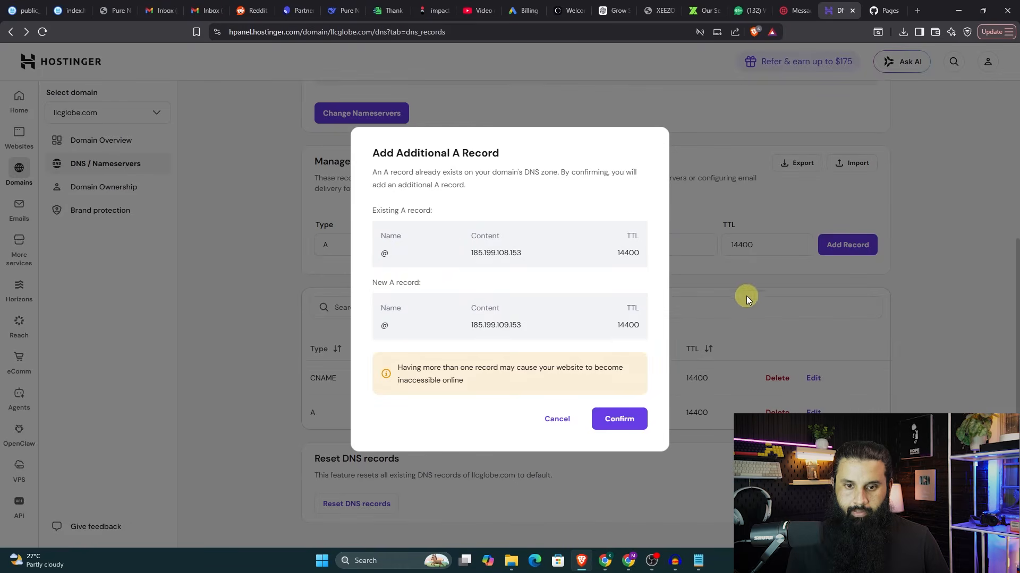
{"action": "left_click", "coordinate": [626, 419]}
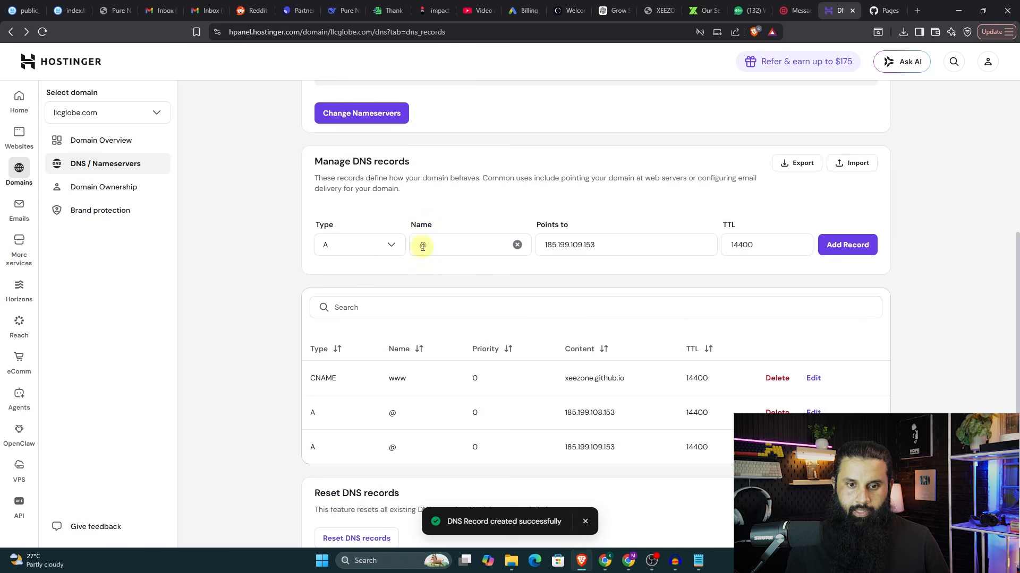
Add a third A record for @ pointing to 185.199.110.153, copied from the Notepad notes, and confirm the additional record.
{"action": "left_click", "coordinate": [392, 247]}
{"action": "left_click", "coordinate": [377, 269]}
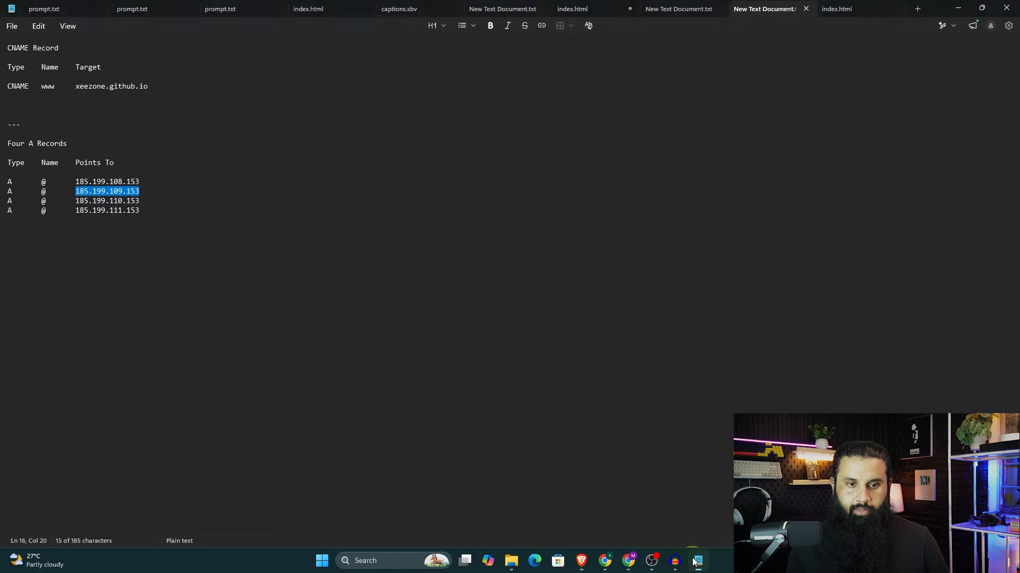
{"action": "left_click", "coordinate": [698, 560]}
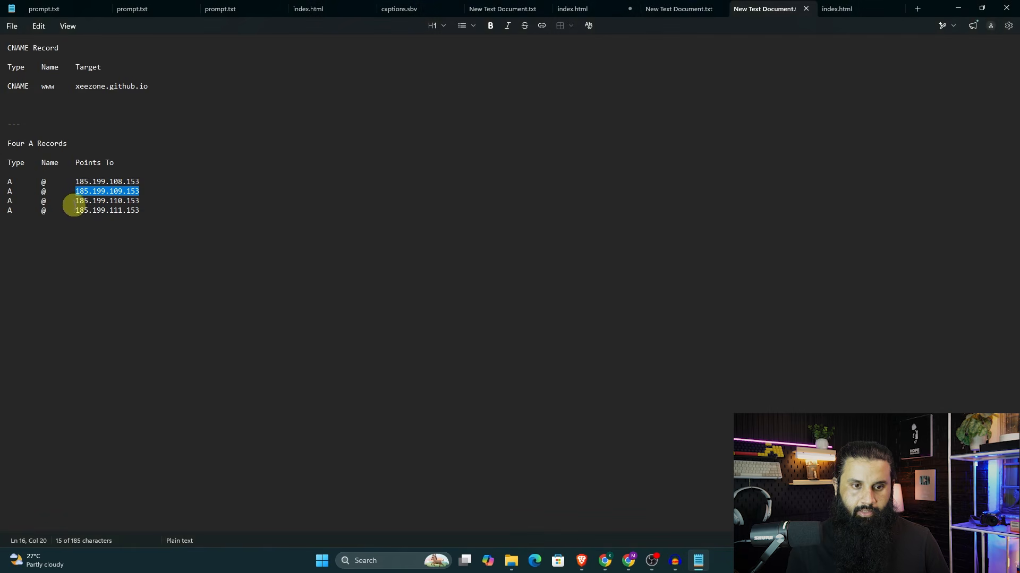
{"action": "left_click_drag", "start_coordinate": [74, 201], "coordinate": [141, 201]}
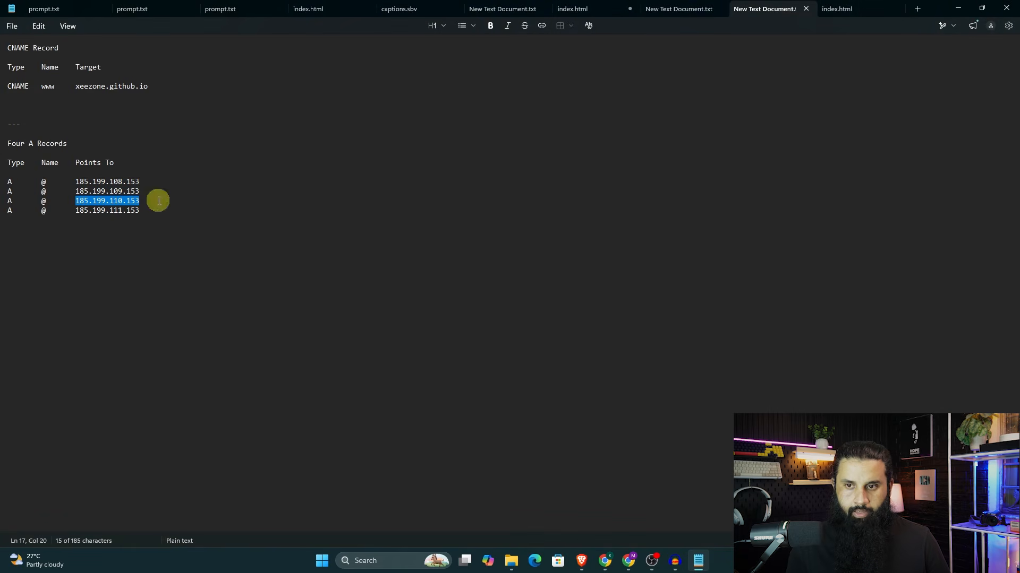
{"action": "left_click", "coordinate": [959, 6]}
{"action": "left_click", "coordinate": [629, 250]}
{"action": "key", "text": "ctrl+a"}
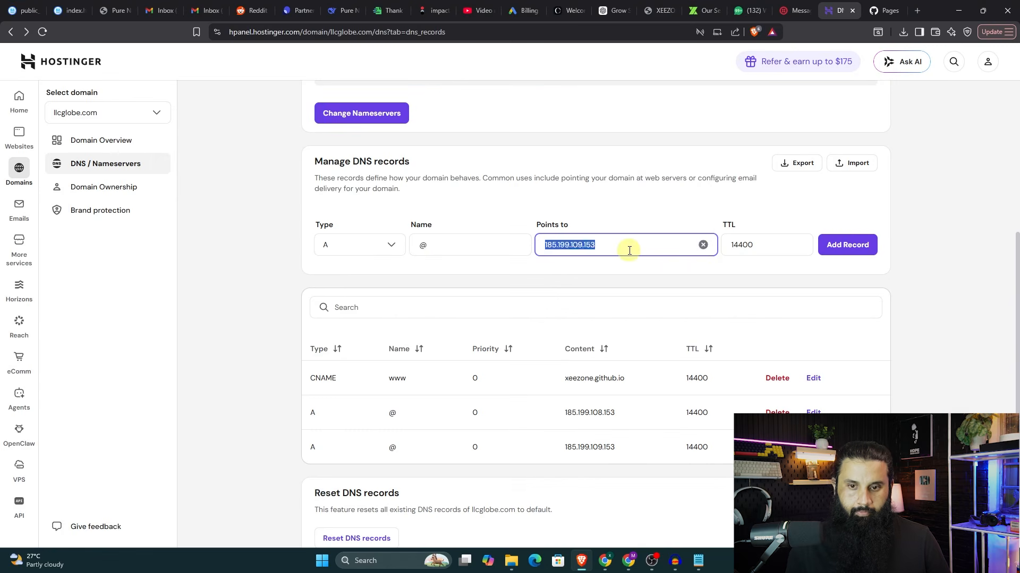
{"action": "left_click", "coordinate": [844, 245]}
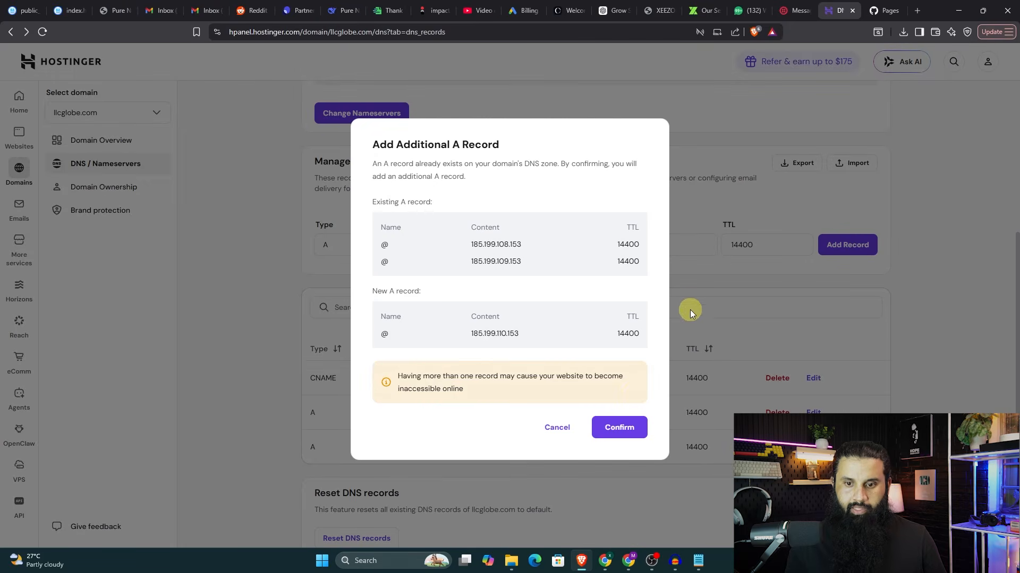
{"action": "left_click", "coordinate": [622, 431]}
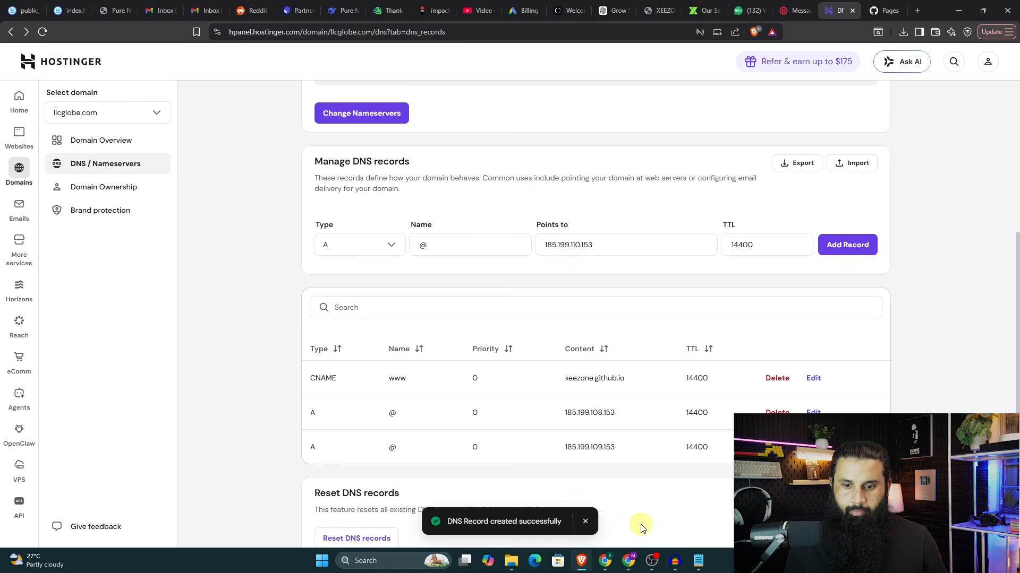
Add a fourth A record for @ pointing to 185.199.111.153 from the Notepad notes, confirm it, and review the list of DNS records.
{"action": "left_click", "coordinate": [699, 561]}
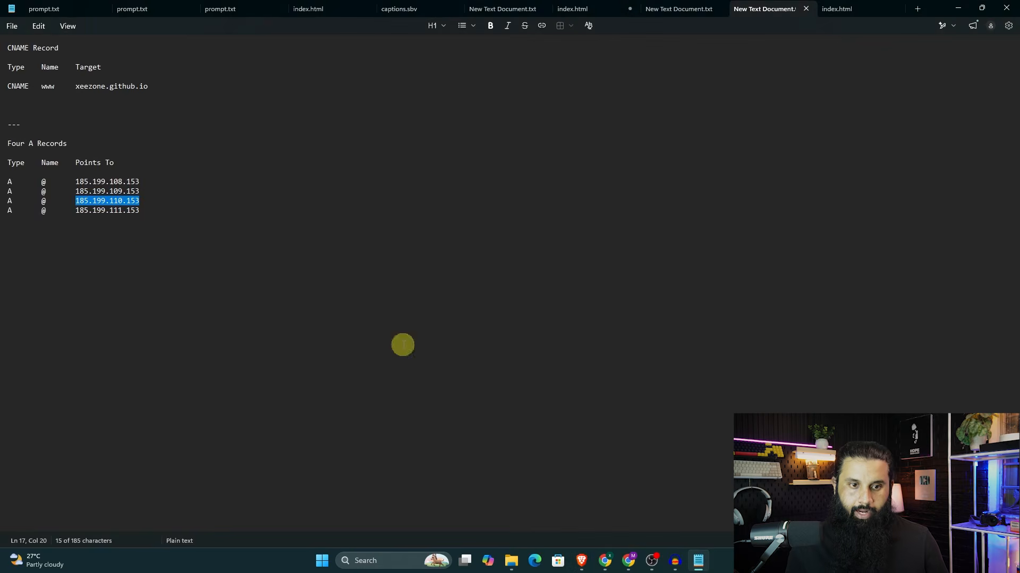
{"action": "left_click", "coordinate": [77, 210]}
{"action": "left_click_drag", "start_coordinate": [77, 211], "coordinate": [142, 218]}
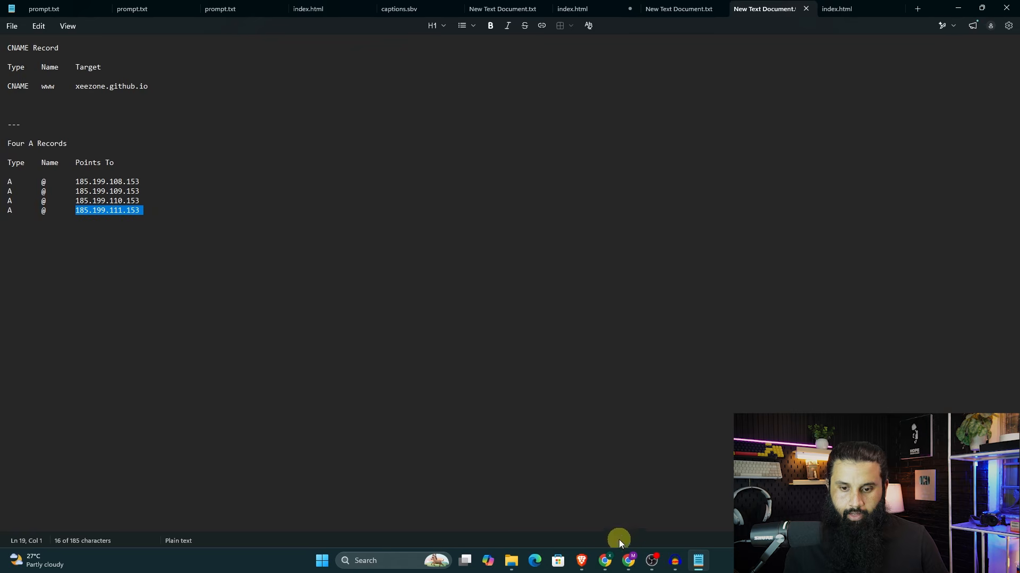
{"action": "left_click", "coordinate": [581, 560]}
{"action": "triple_click", "coordinate": [618, 240]}
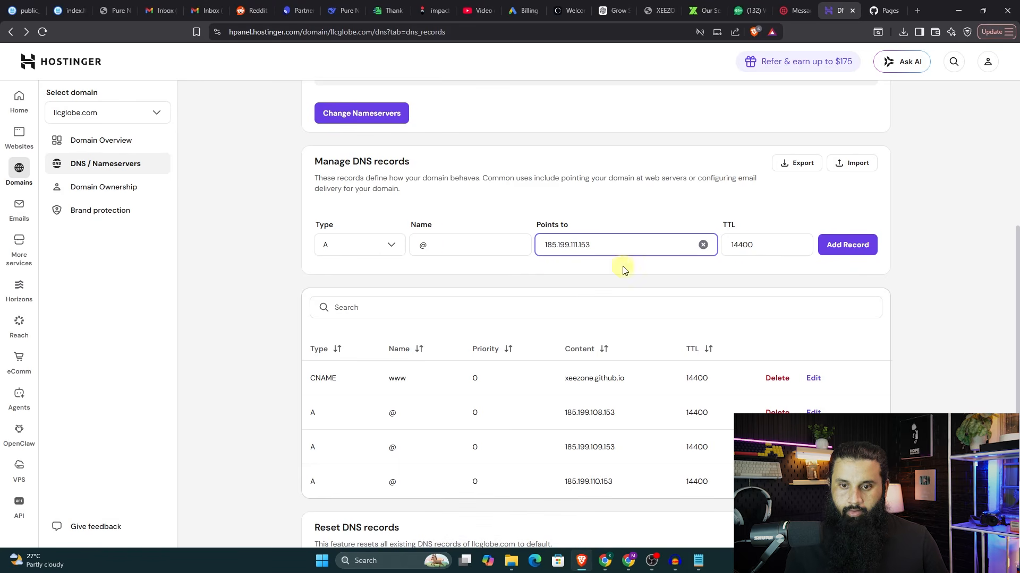
{"action": "left_click", "coordinate": [829, 245]}
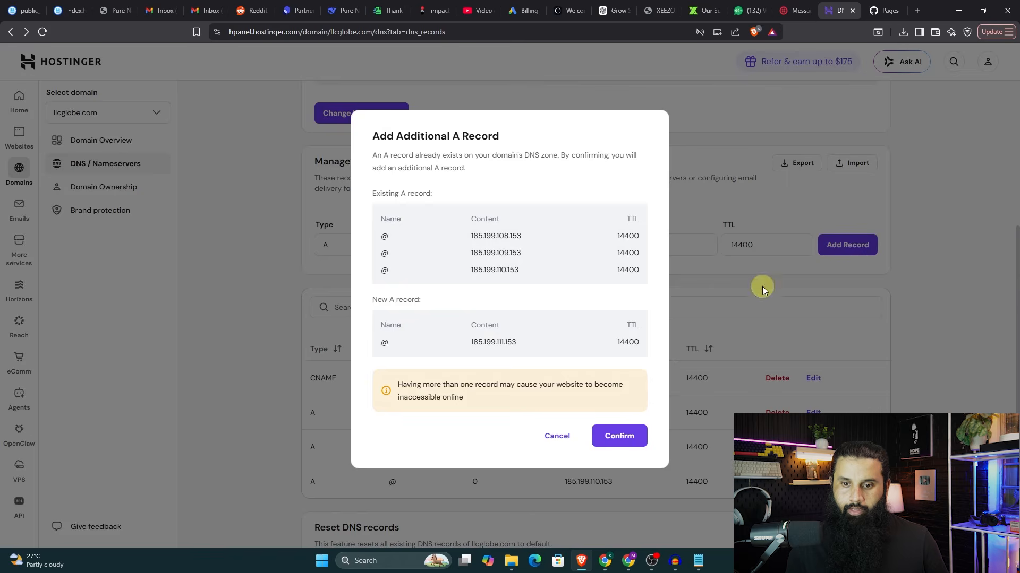
{"action": "left_click", "coordinate": [638, 428]}
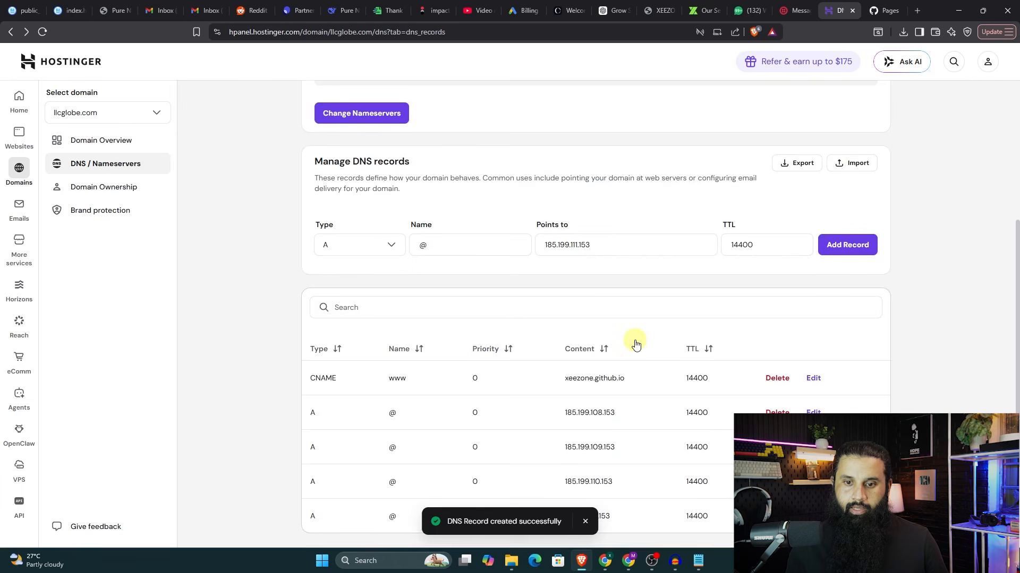
{"action": "scroll", "coordinate": [635, 340], "scroll_direction": "down", "scroll_amount": 3}
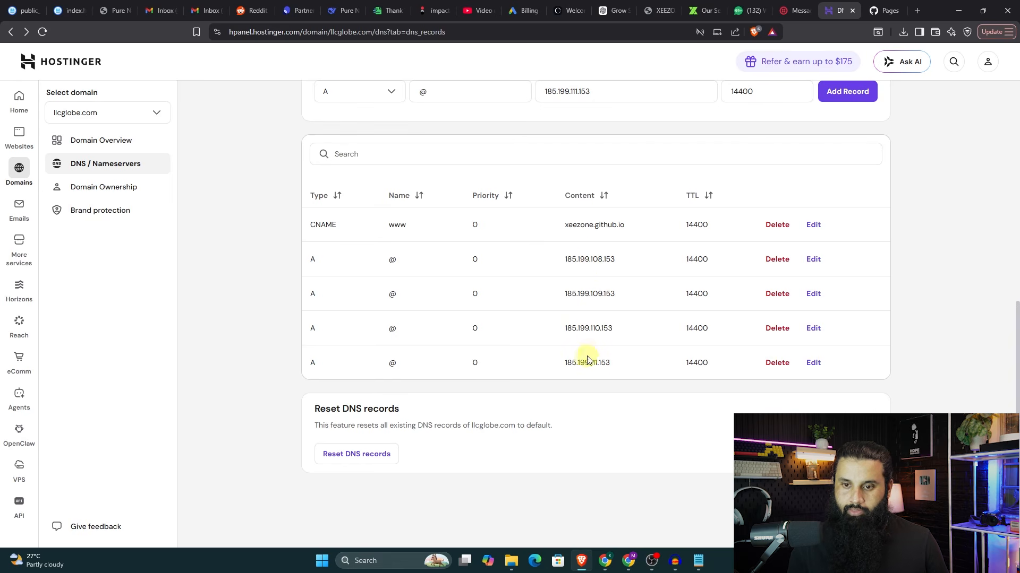
{"action": "scroll", "coordinate": [579, 358], "scroll_direction": "up", "scroll_amount": 2}
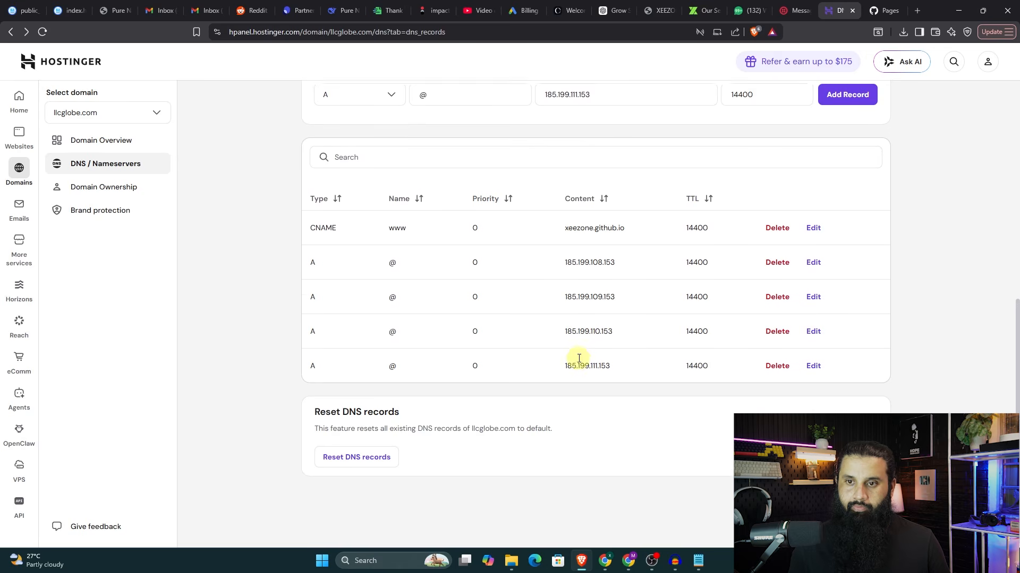
{"action": "left_click", "coordinate": [871, 13]}
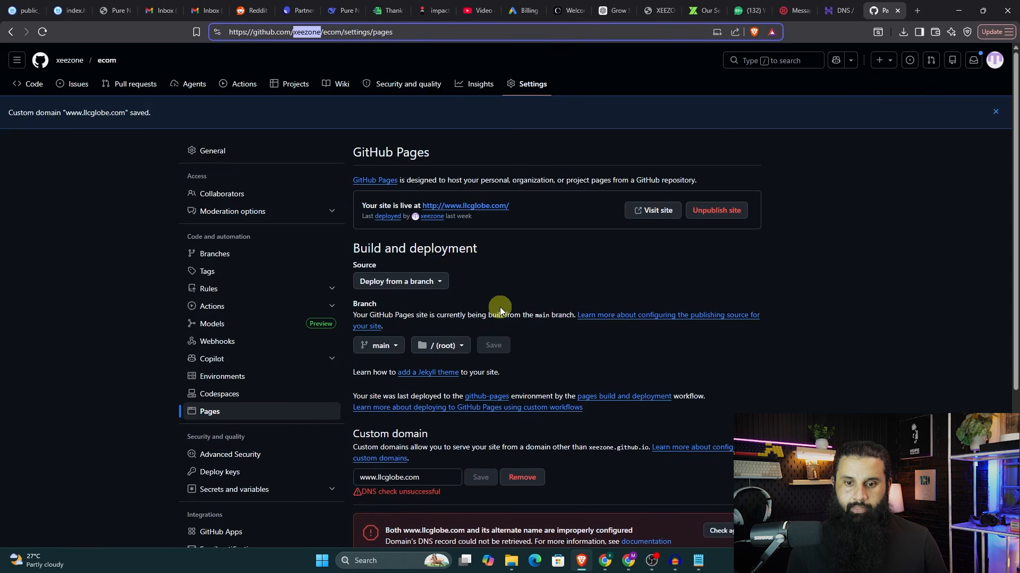
{"action": "scroll", "coordinate": [496, 307], "scroll_direction": "down", "scroll_amount": 2}
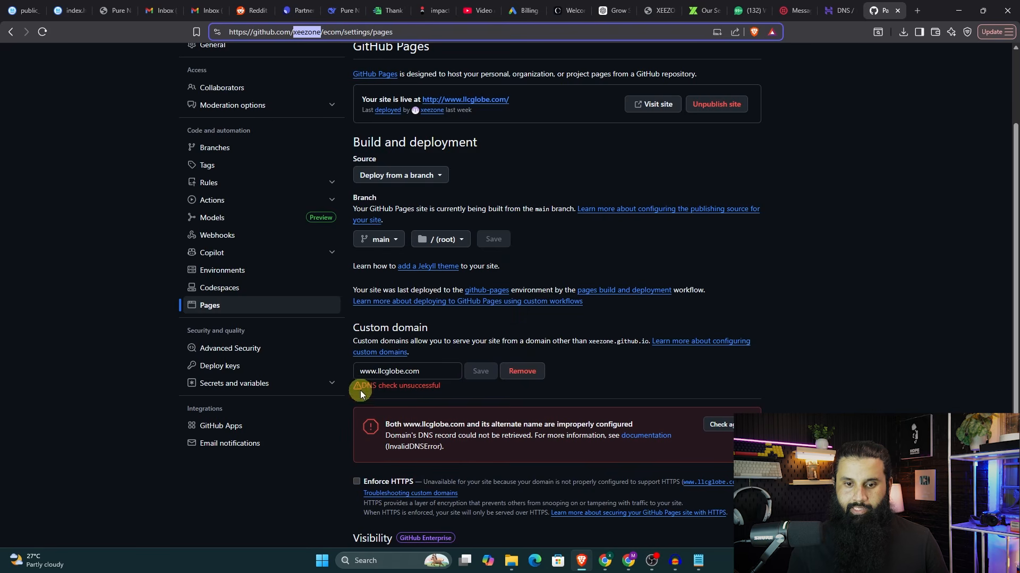
{"action": "left_click", "coordinate": [718, 424]}
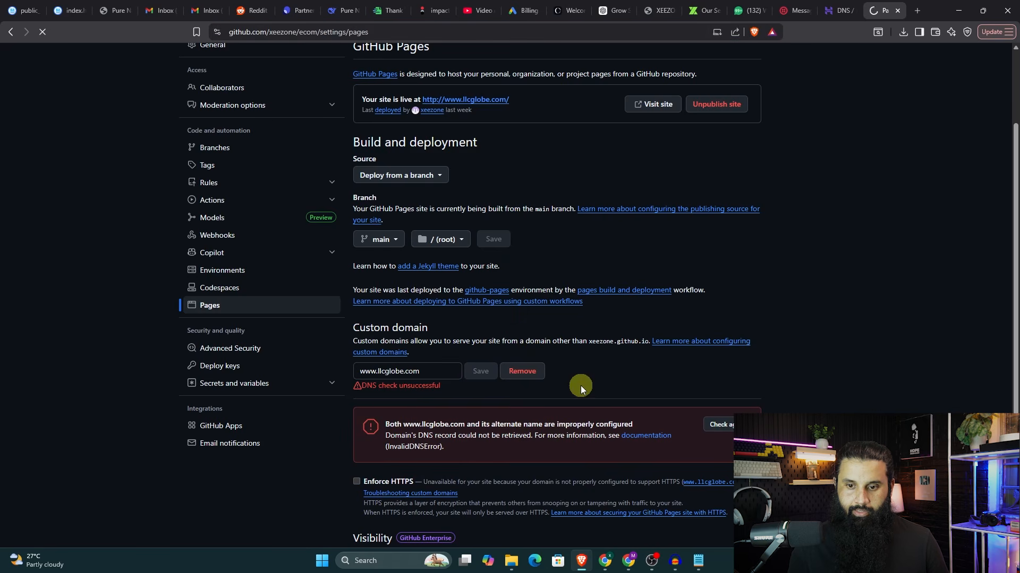
Examine the custom domain's DNS check status and the Enforce HTTPS setting on the GitHub Pages settings page.
{"action": "scroll", "coordinate": [584, 380], "scroll_direction": "down", "scroll_amount": 3}
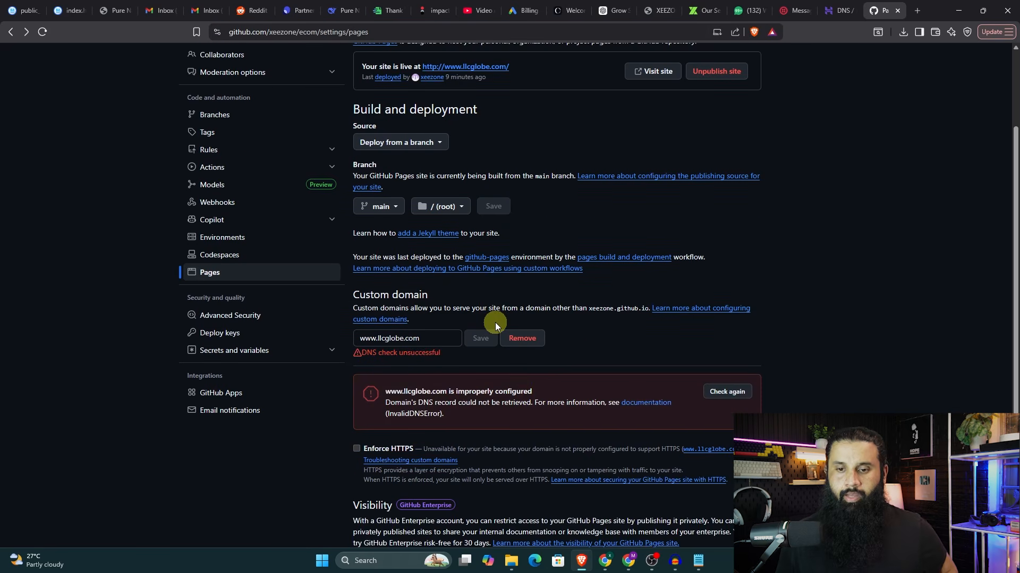
{"action": "scroll", "coordinate": [495, 326], "scroll_direction": "up", "scroll_amount": 2}
{"action": "scroll", "coordinate": [467, 251], "scroll_direction": "down", "scroll_amount": 3}
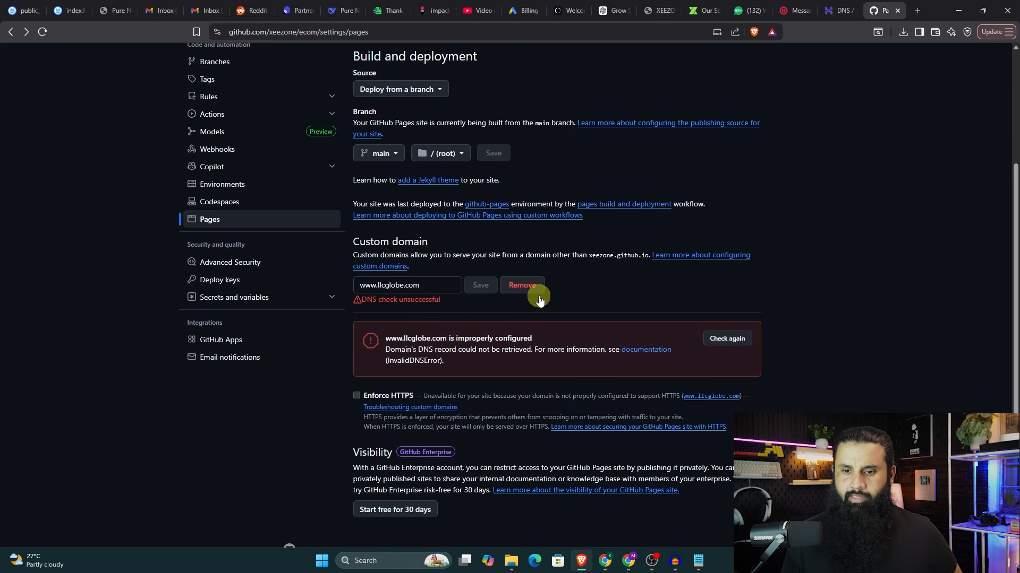
{"action": "scroll", "coordinate": [539, 289], "scroll_direction": "up", "scroll_amount": 3}
{"action": "scroll", "coordinate": [498, 267], "scroll_direction": "down", "scroll_amount": 3}
{"action": "scroll", "coordinate": [498, 265], "scroll_direction": "up", "scroll_amount": 2}
{"action": "scroll", "coordinate": [498, 268], "scroll_direction": "down", "scroll_amount": 3}
{"action": "scroll", "coordinate": [497, 265], "scroll_direction": "up", "scroll_amount": 4}
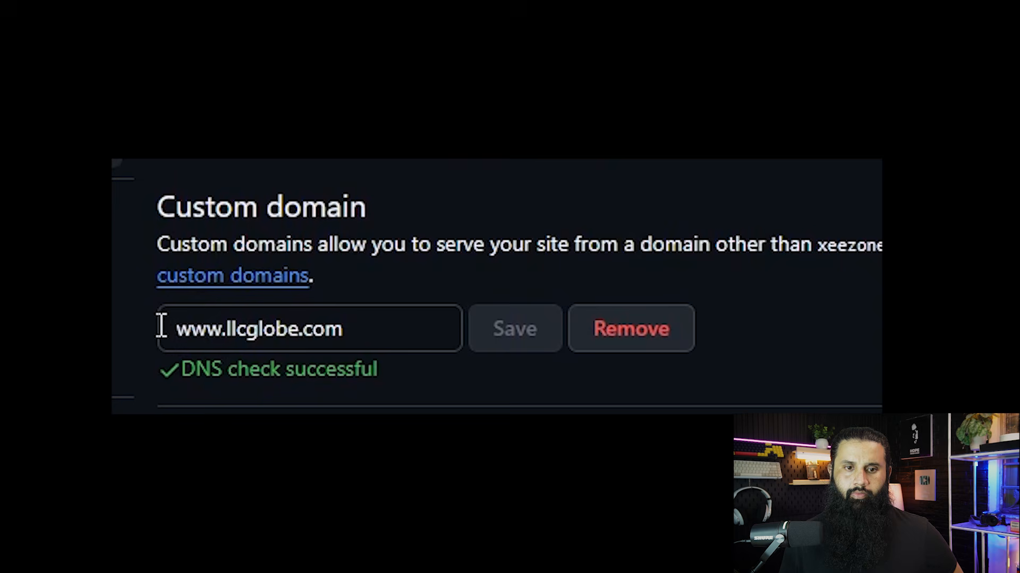
{"action": "left_click_drag", "start_coordinate": [162, 326], "coordinate": [154, 374]}
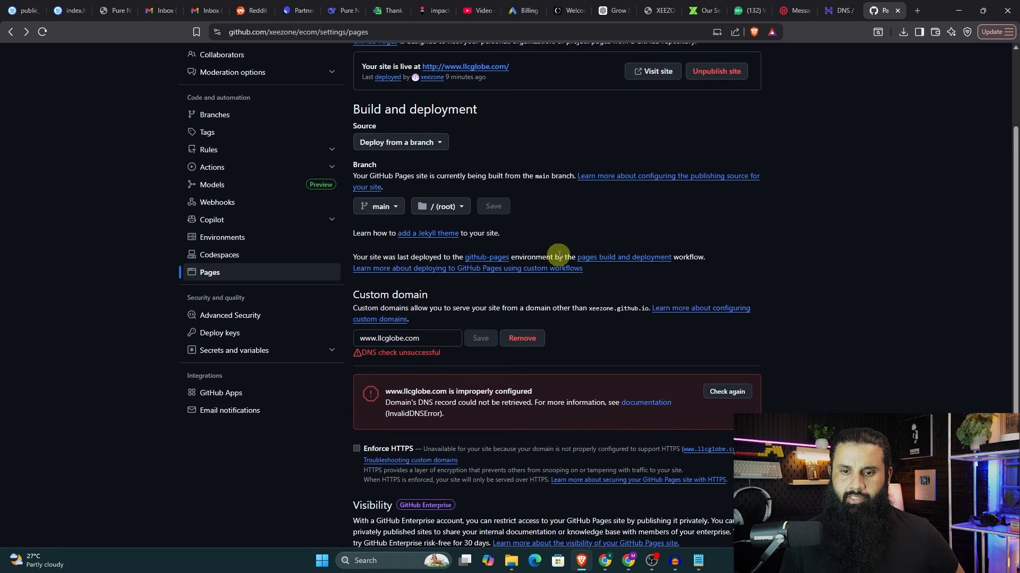